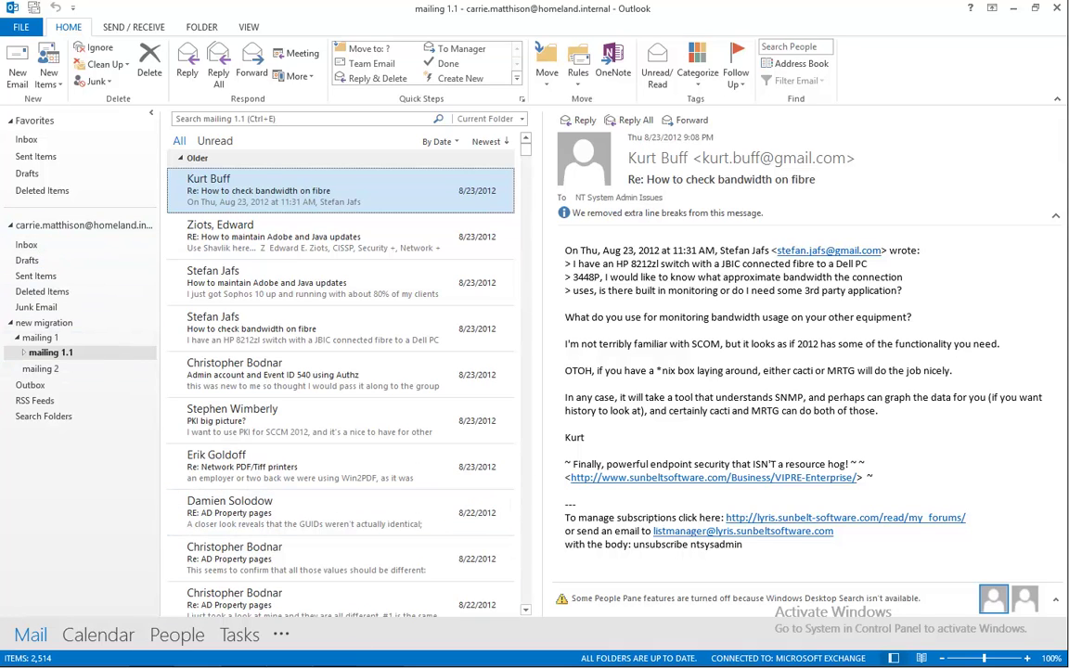
Bring Outlook Web App forward, showing the user's still-empty In-Place Archive.
{"action": "mouse_move", "coordinate": [358, 662]}
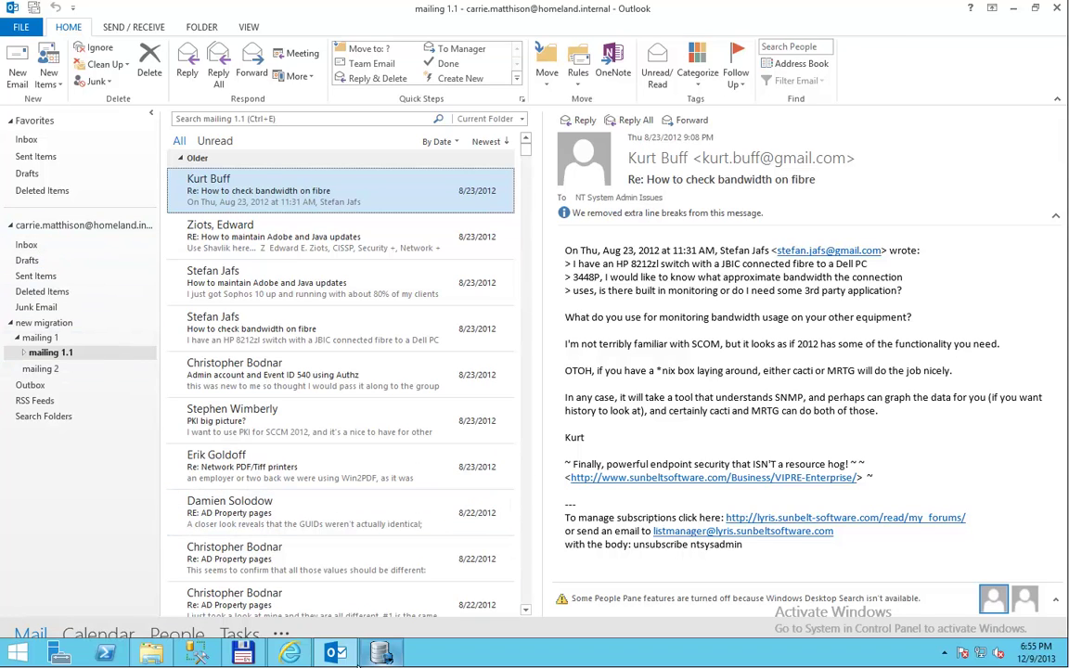
{"action": "left_click", "coordinate": [299, 656]}
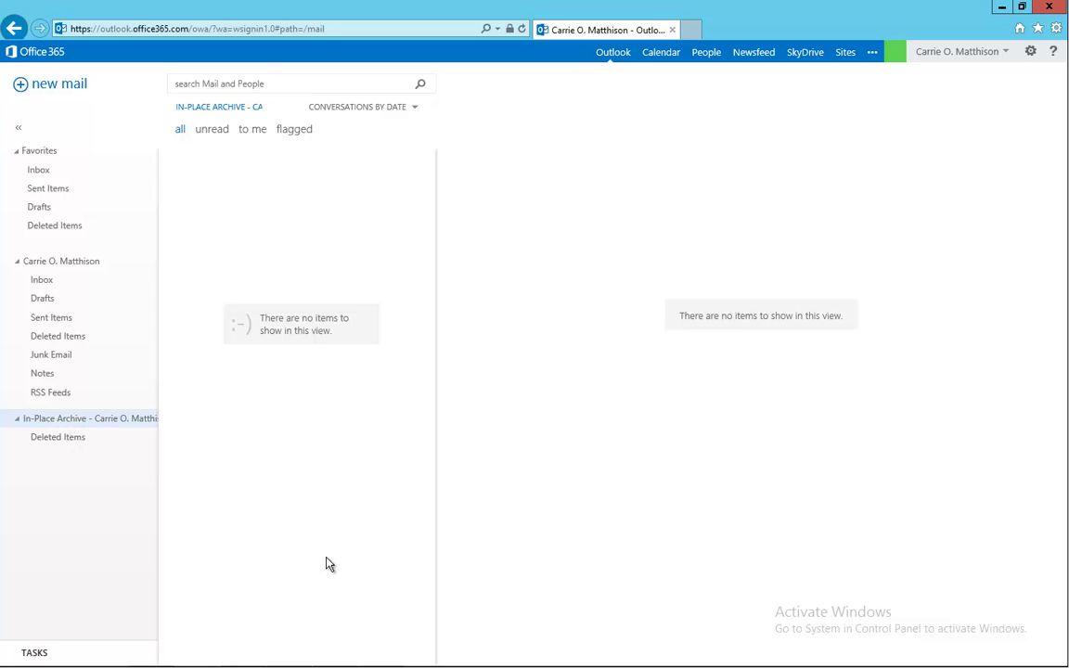
Start a new migration in contentGATE with Exchange Server as the source archive.
{"action": "mouse_move", "coordinate": [451, 665]}
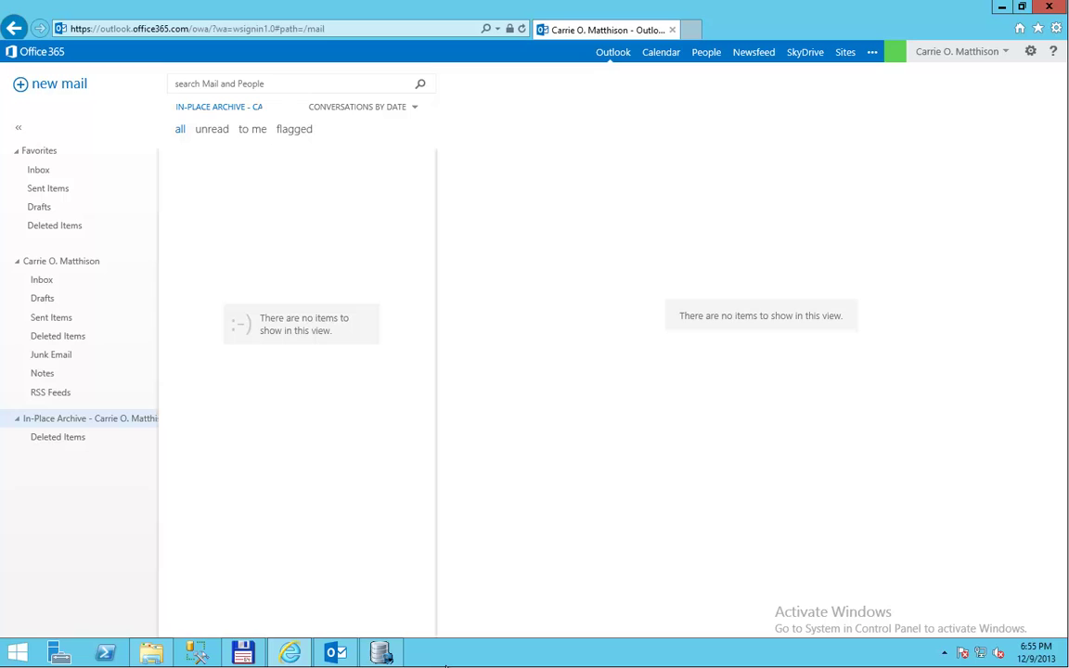
{"action": "left_click", "coordinate": [381, 653]}
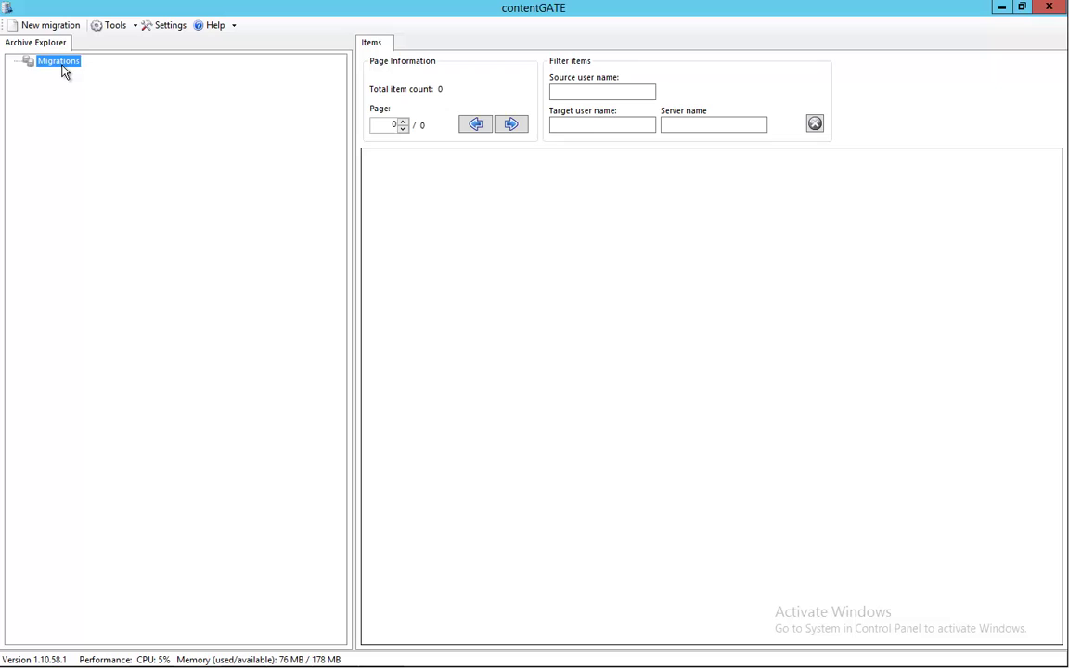
{"action": "right_click", "coordinate": [64, 71]}
{"action": "left_click", "coordinate": [99, 76]}
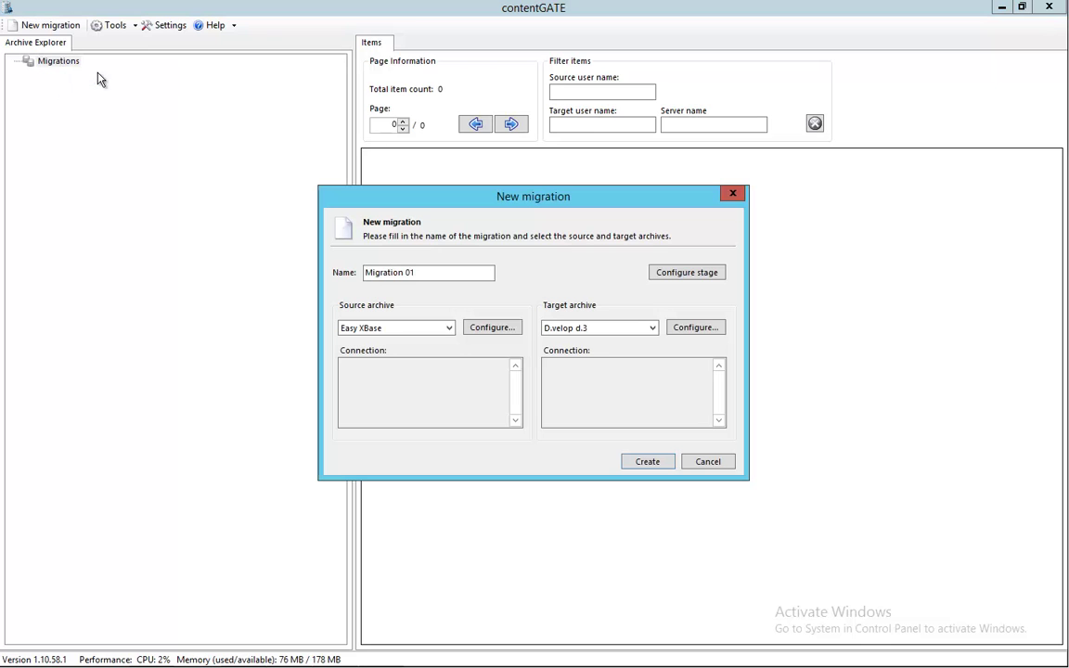
{"action": "left_click", "coordinate": [449, 328]}
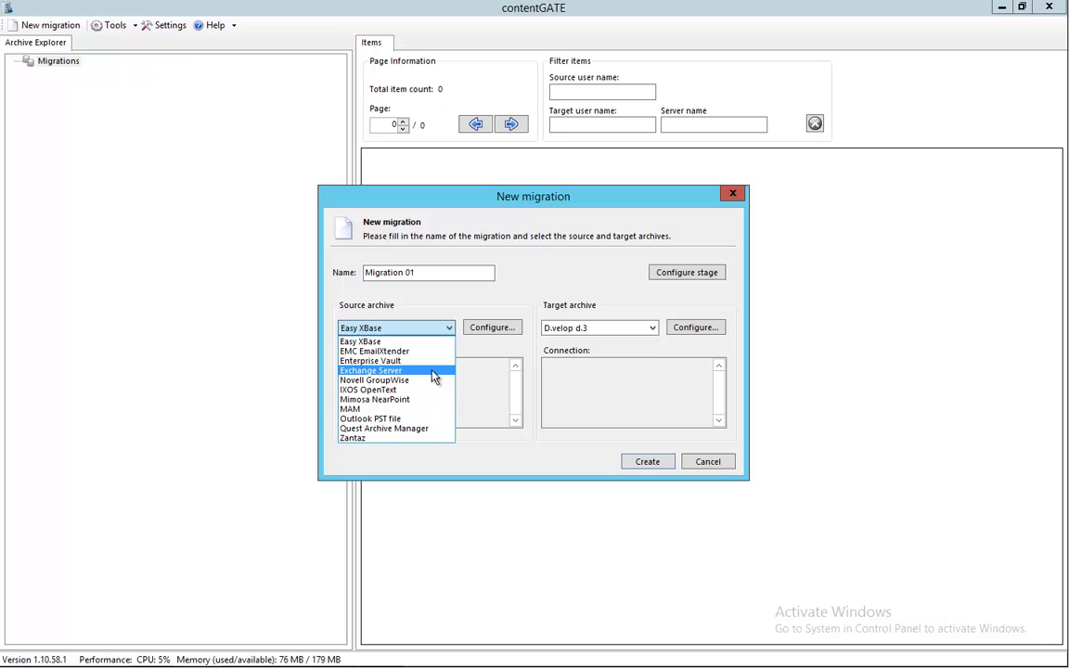
{"action": "left_click", "coordinate": [436, 370]}
Discover Exchange servers, select BRODY and set its access method to Exchange Web Services.
{"action": "left_click", "coordinate": [482, 332]}
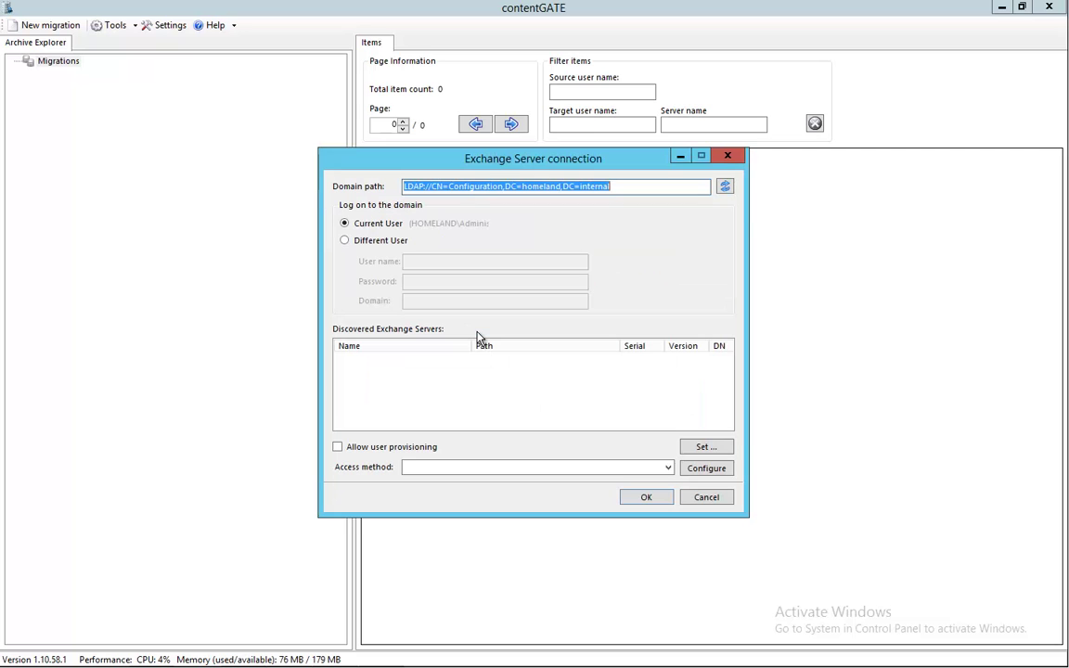
{"action": "left_click", "coordinate": [727, 188]}
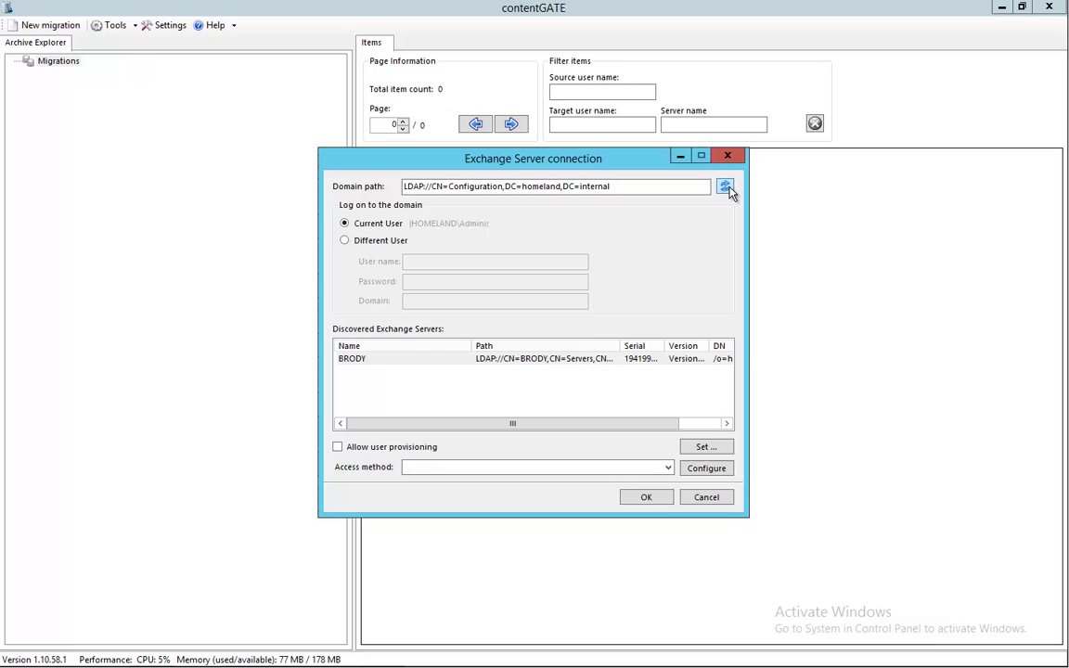
{"action": "left_click", "coordinate": [562, 366]}
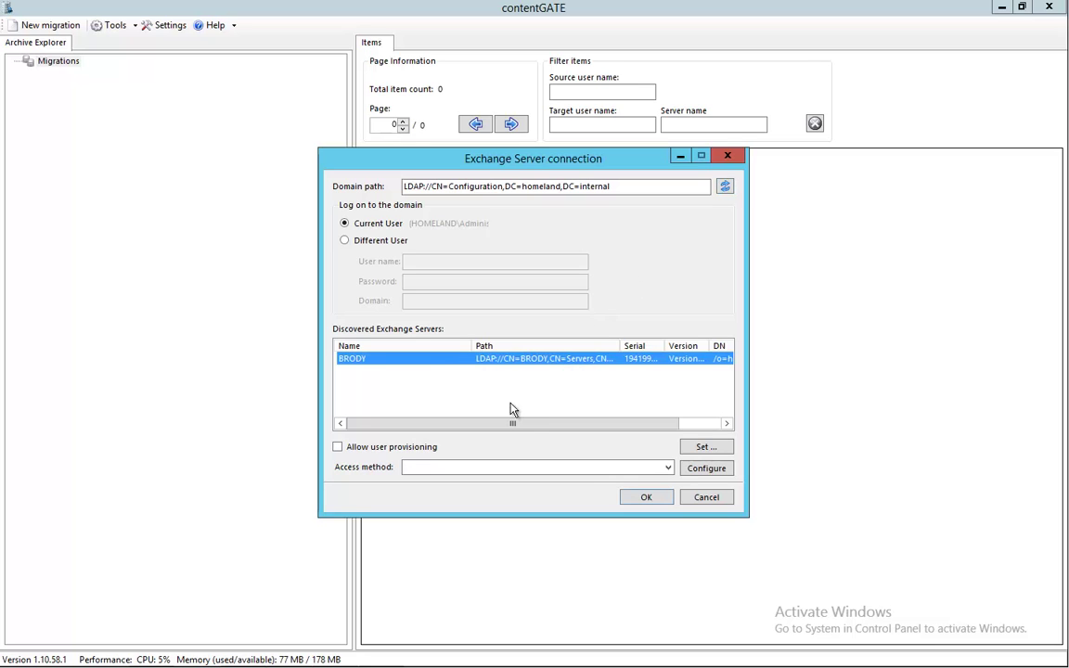
{"action": "left_click", "coordinate": [667, 467]}
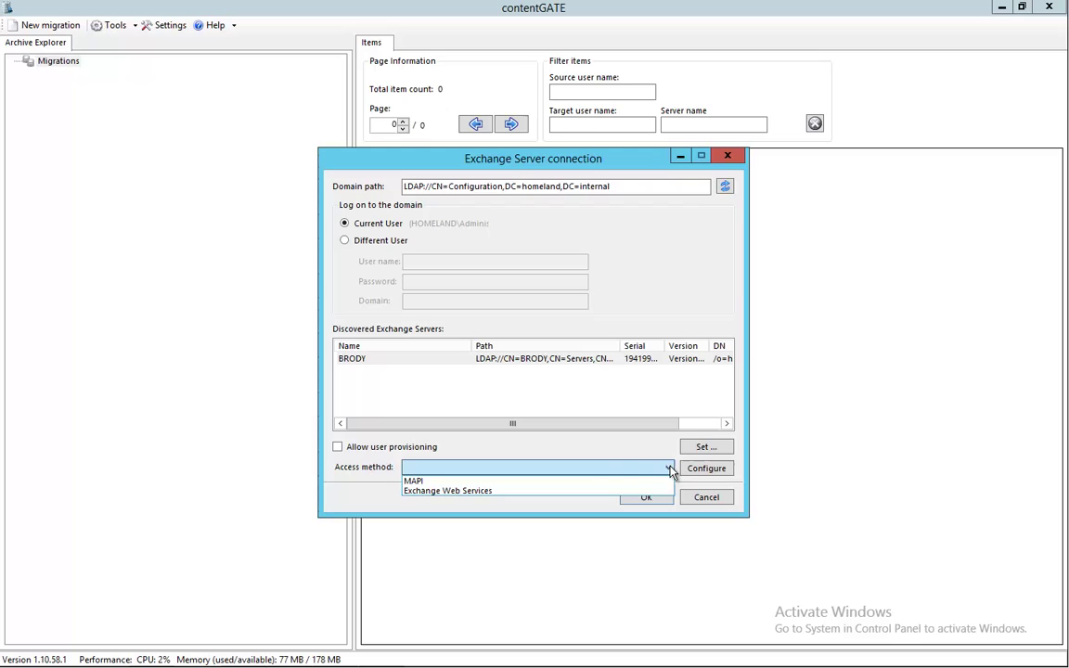
{"action": "left_click", "coordinate": [604, 492]}
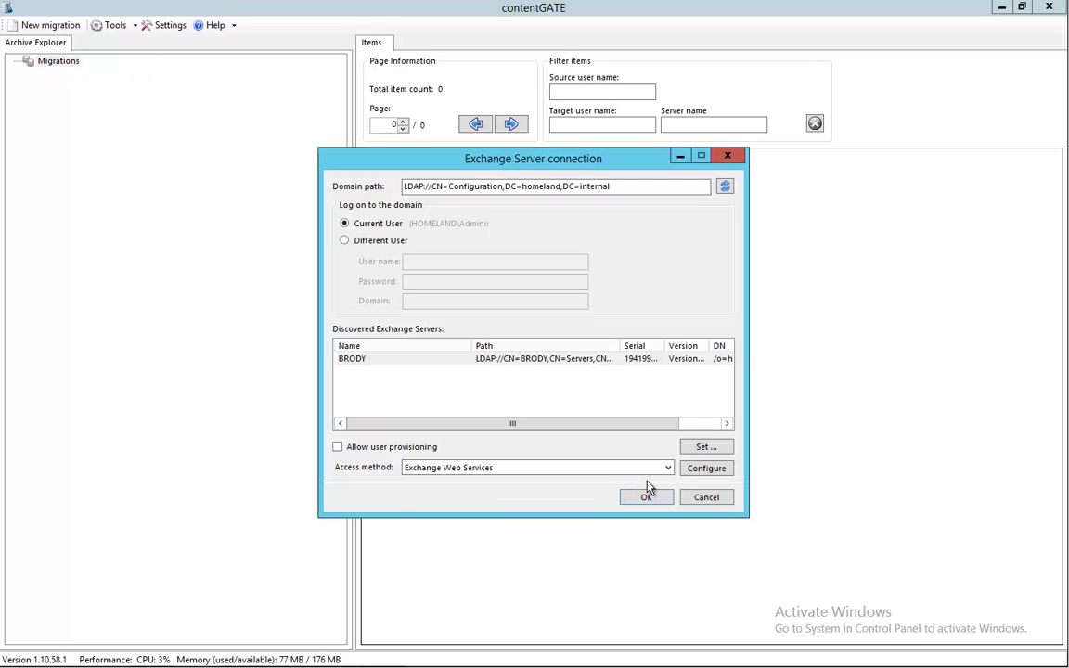
Set BRODY's EWS version to Exchange2013, signing in with the service account's user name and password.
{"action": "left_click", "coordinate": [696, 471]}
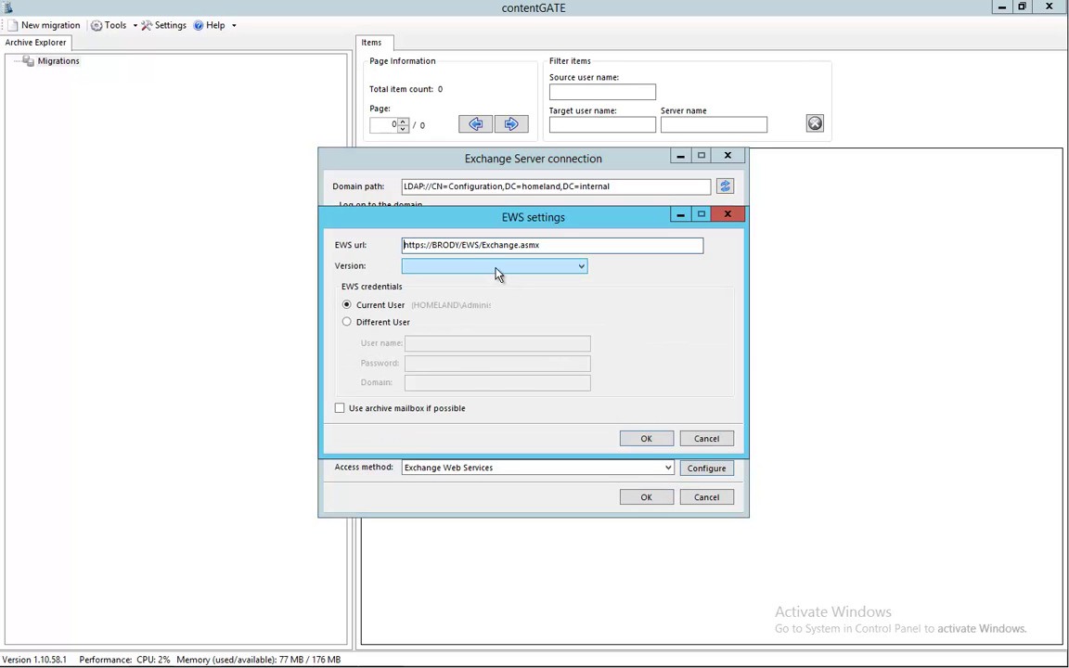
{"action": "left_click", "coordinate": [581, 267]}
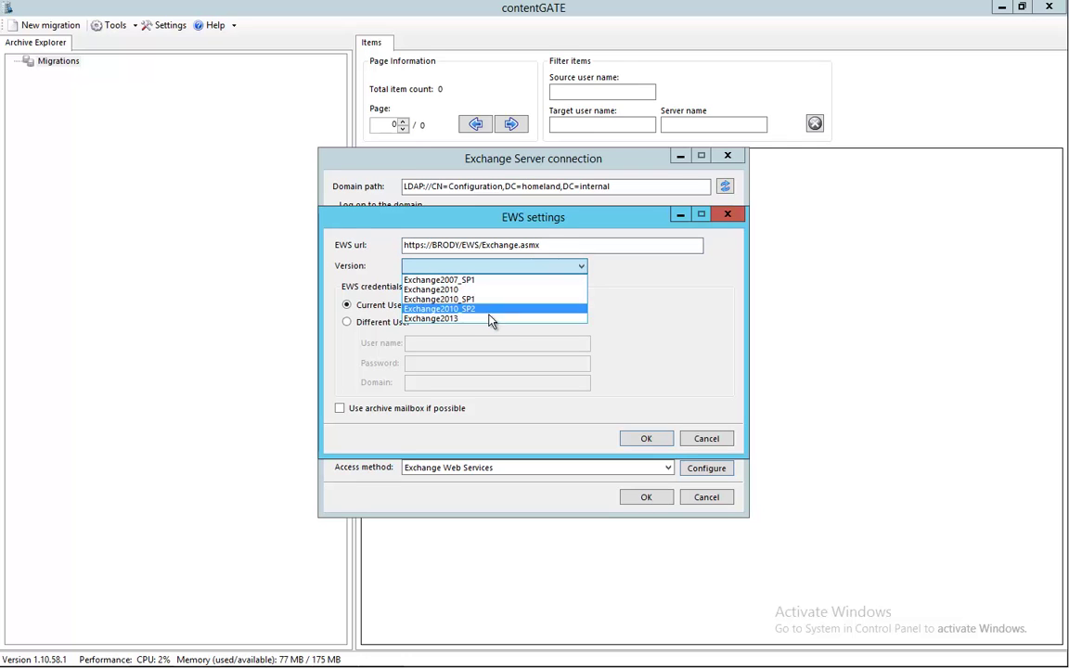
{"action": "left_click", "coordinate": [491, 319]}
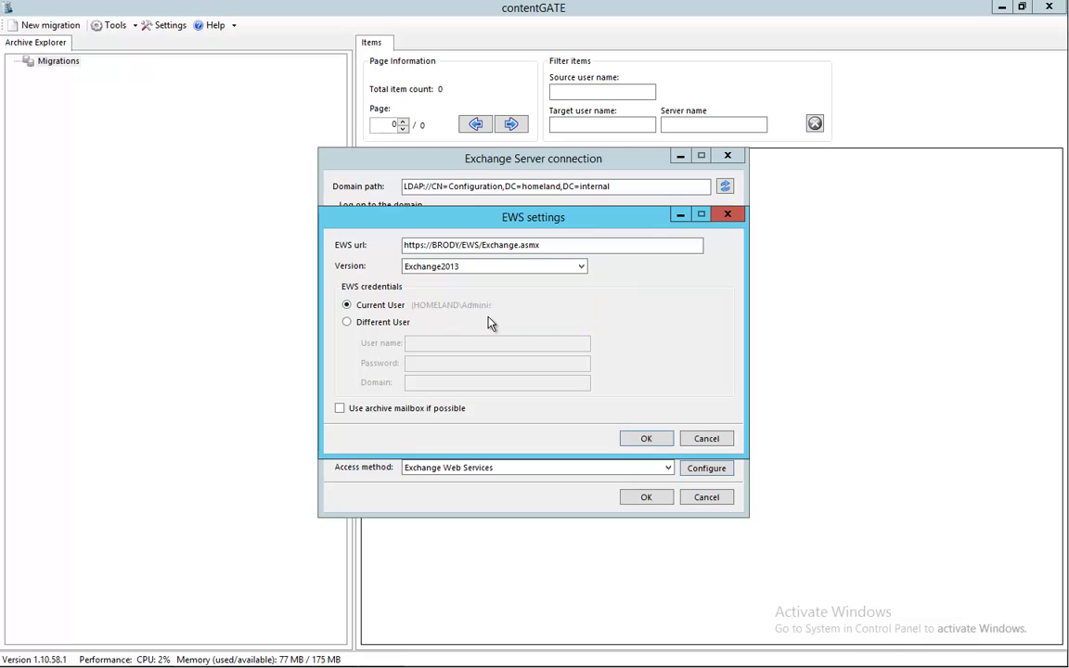
{"action": "left_click", "coordinate": [412, 322]}
{"action": "left_click", "coordinate": [413, 342]}
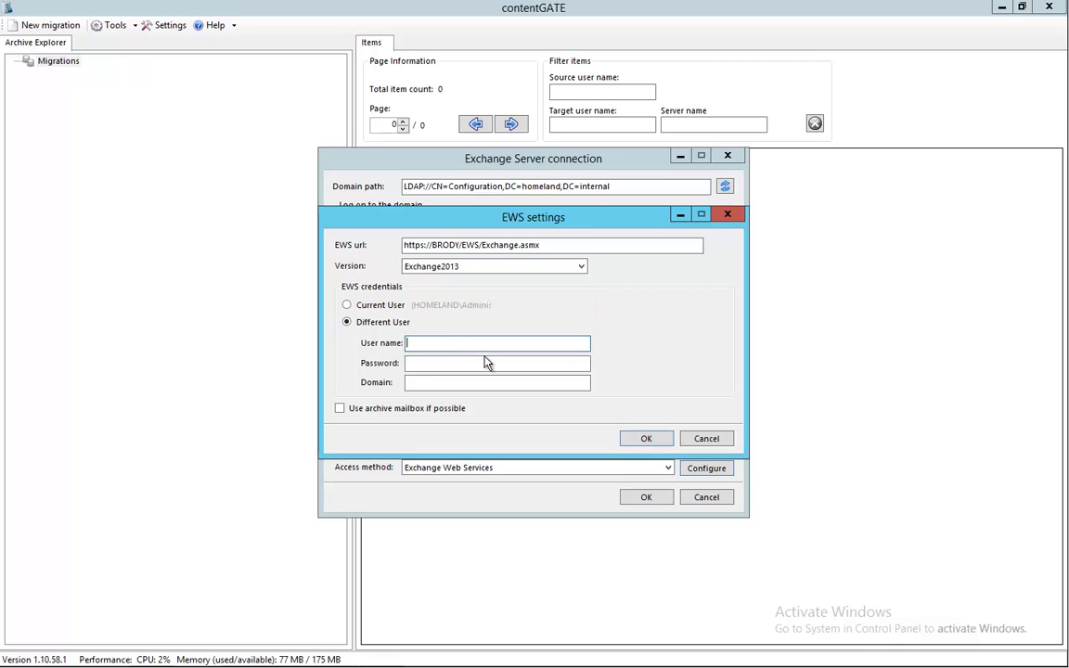
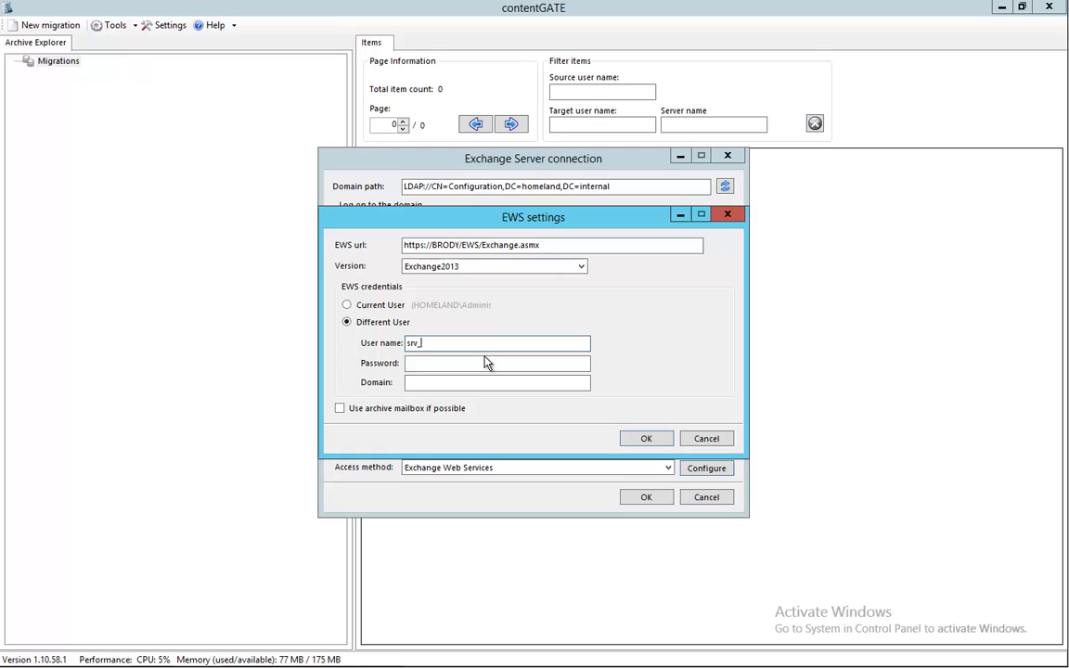
{"action": "left_click", "coordinate": [487, 363]}
{"action": "type", "text": "**"}
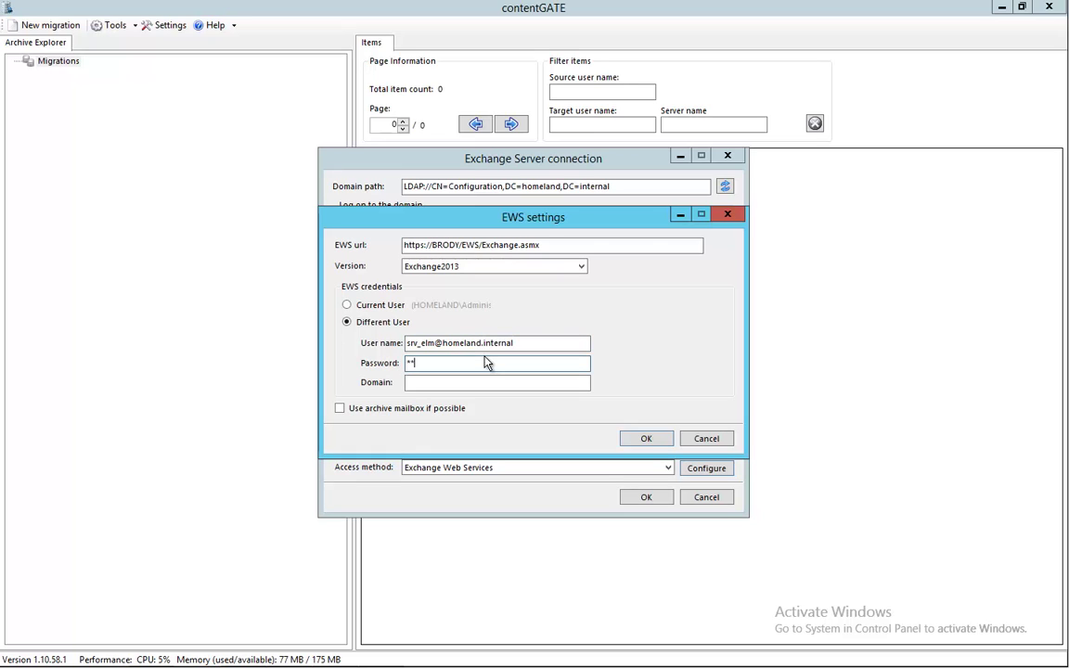
{"action": "type", "text": "********"}
{"action": "left_click", "coordinate": [650, 441]}
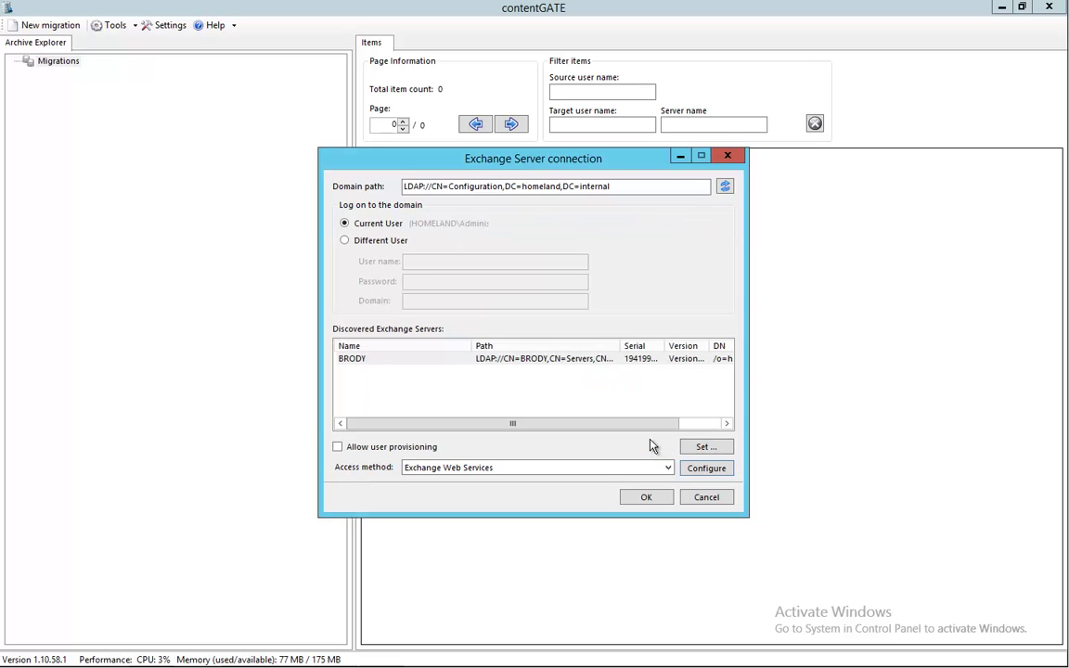
Confirm the BRODY source and choose Exchange Server as the target archive.
{"action": "left_click", "coordinate": [645, 502]}
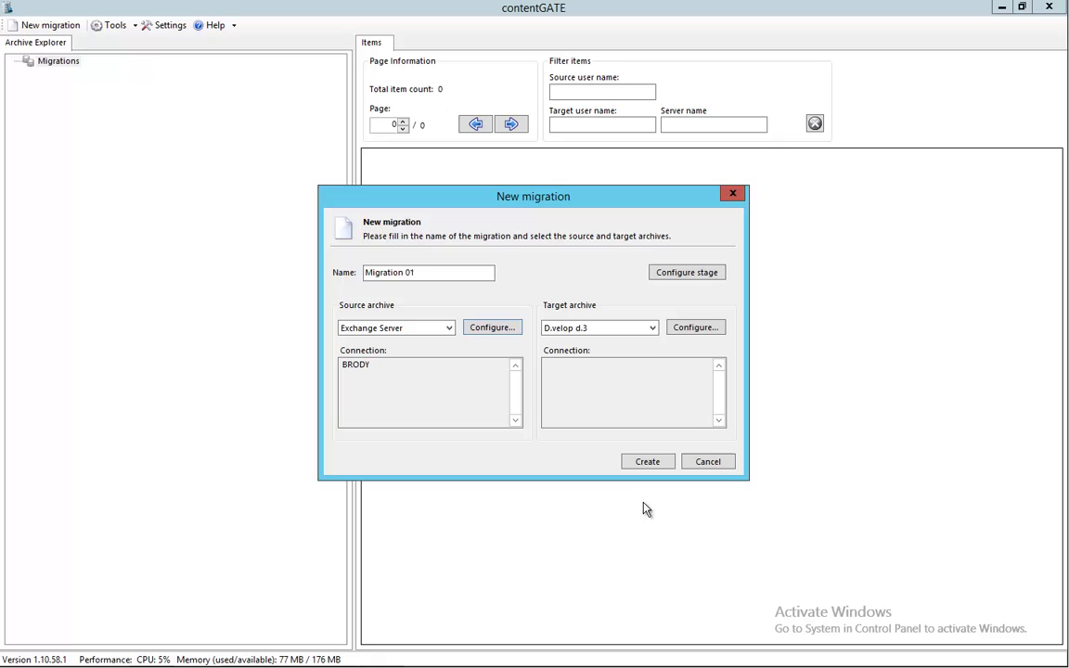
{"action": "left_click", "coordinate": [651, 331]}
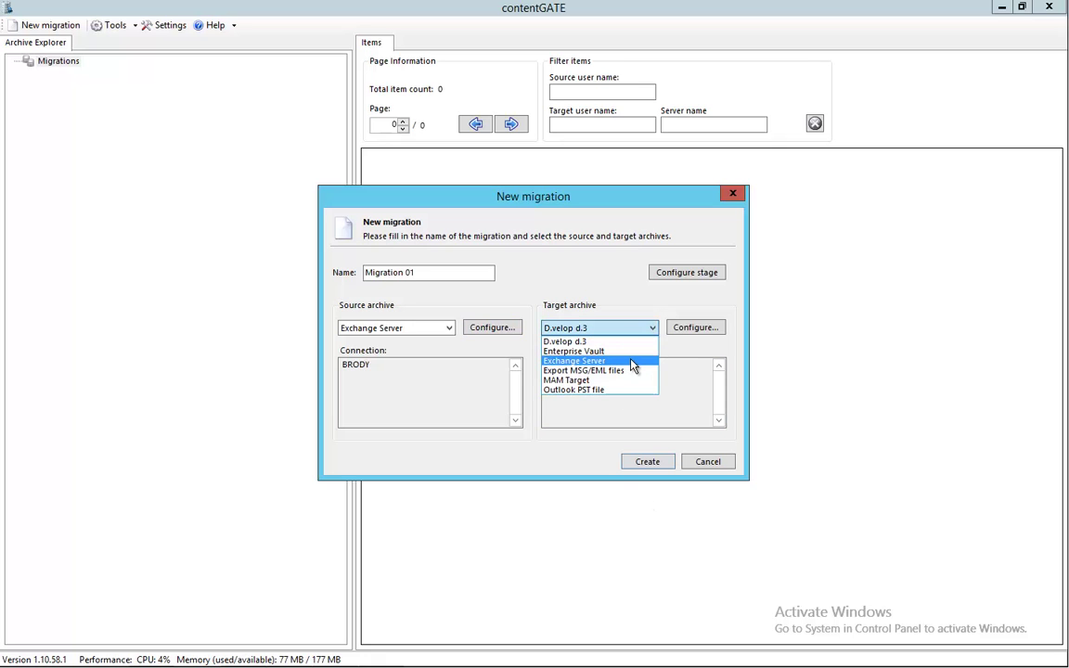
{"action": "left_click", "coordinate": [633, 363]}
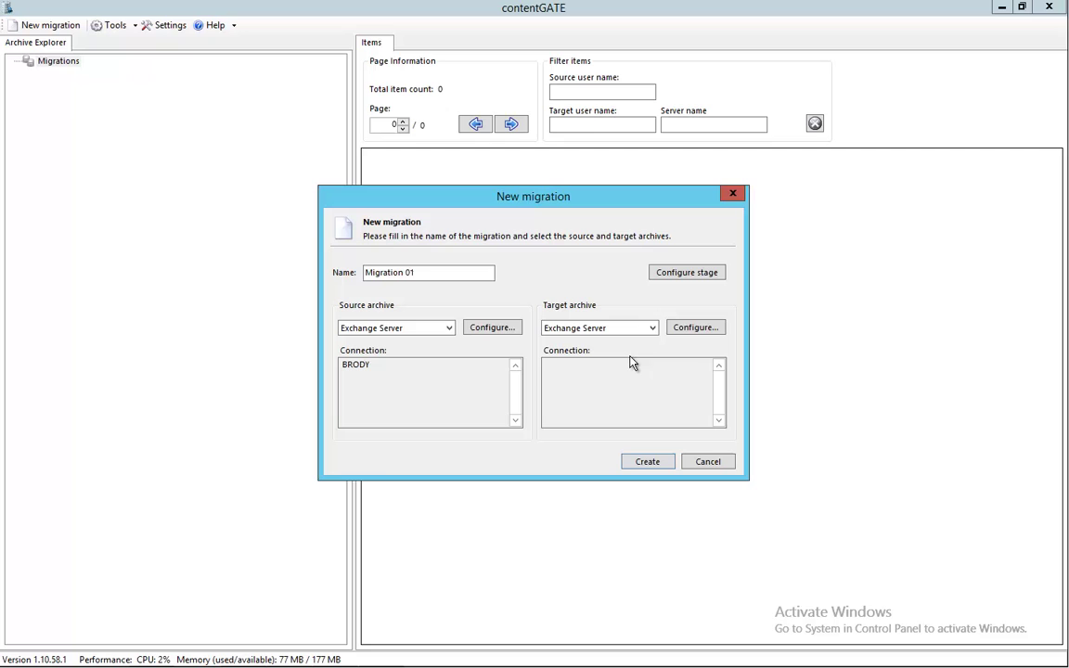
{"action": "left_click", "coordinate": [689, 330]}
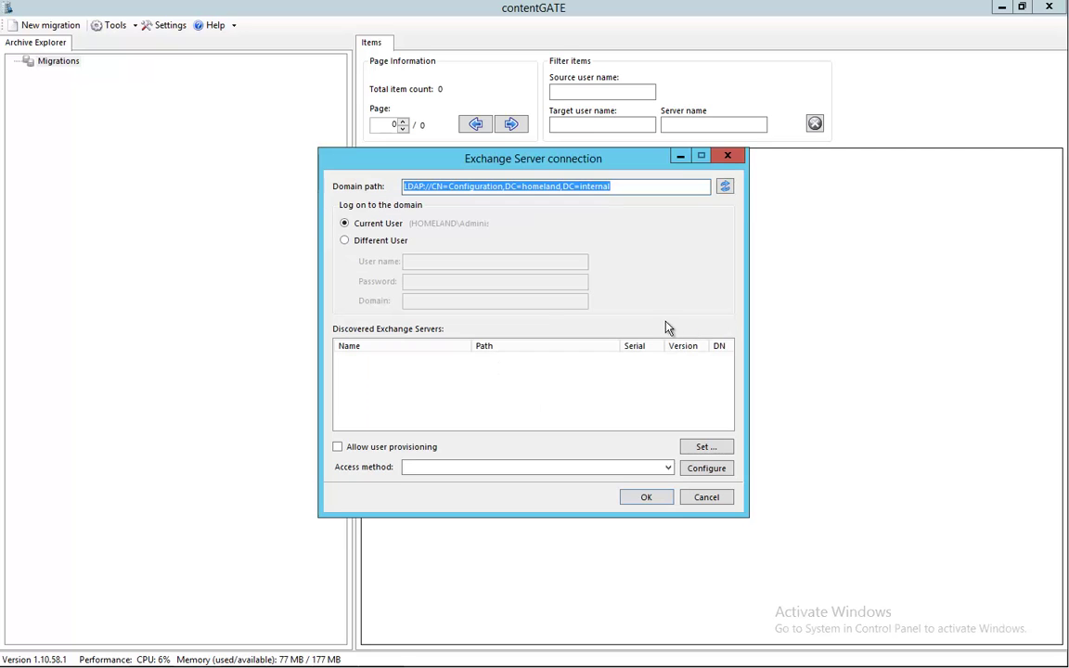
Manually add a target Exchange server named 'Office 365 Homeland'.
{"action": "right_click", "coordinate": [398, 382]}
{"action": "left_click", "coordinate": [430, 385]}
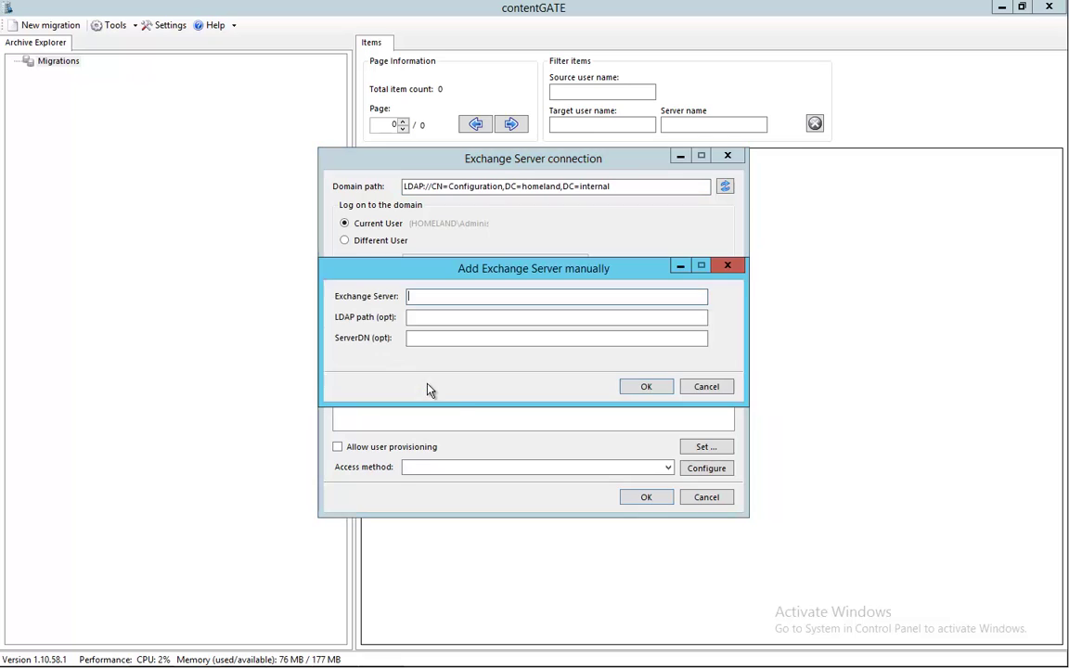
{"action": "type", "text": "Office 365 Homeland"}
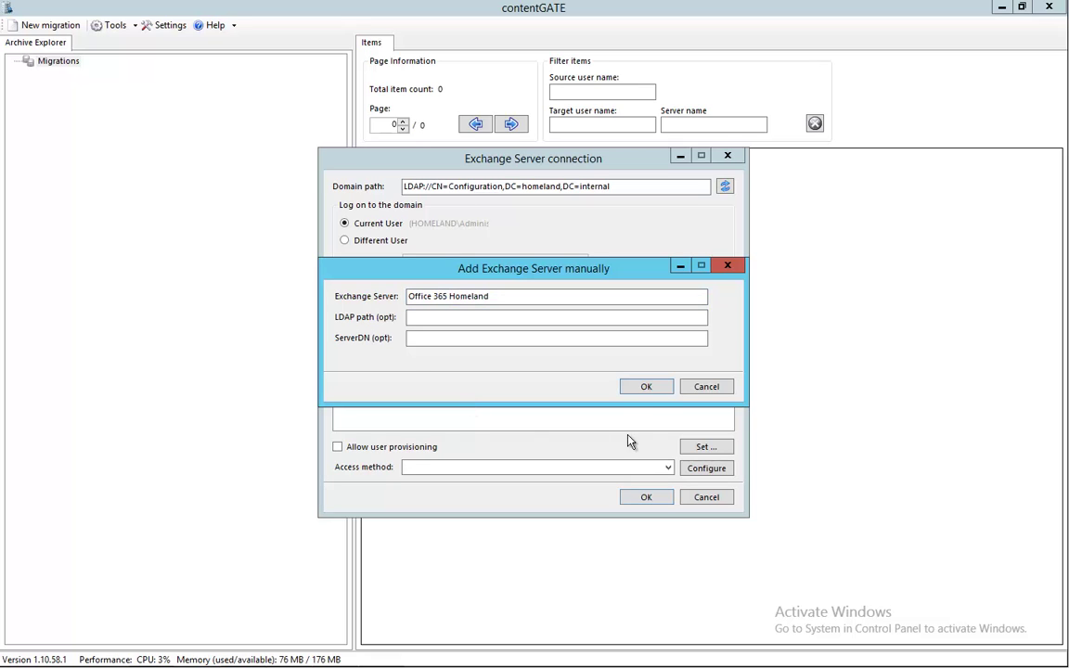
{"action": "left_click", "coordinate": [646, 388]}
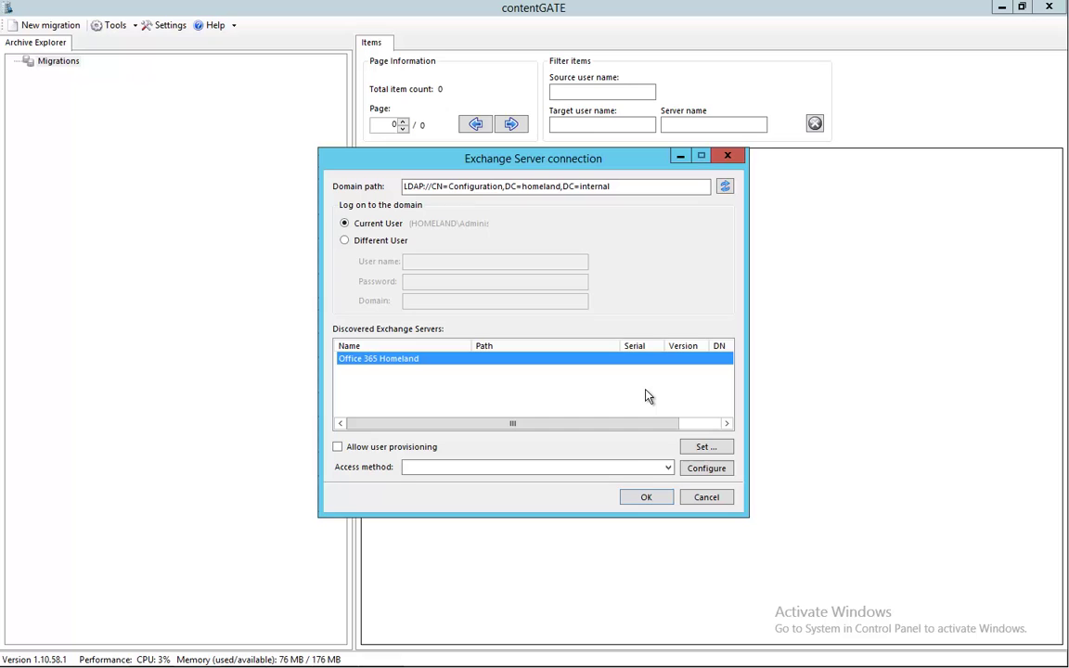
{"action": "left_click", "coordinate": [667, 468]}
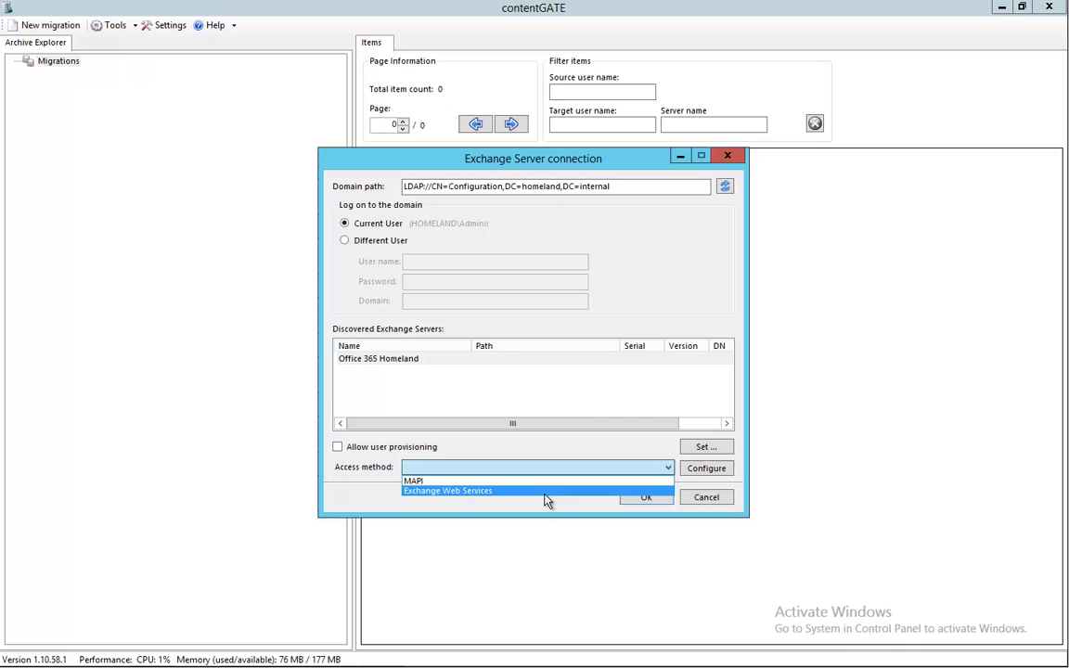
Use Exchange Web Services at outlook.office365.com with version Exchange2013 for the target.
{"action": "left_click", "coordinate": [587, 490]}
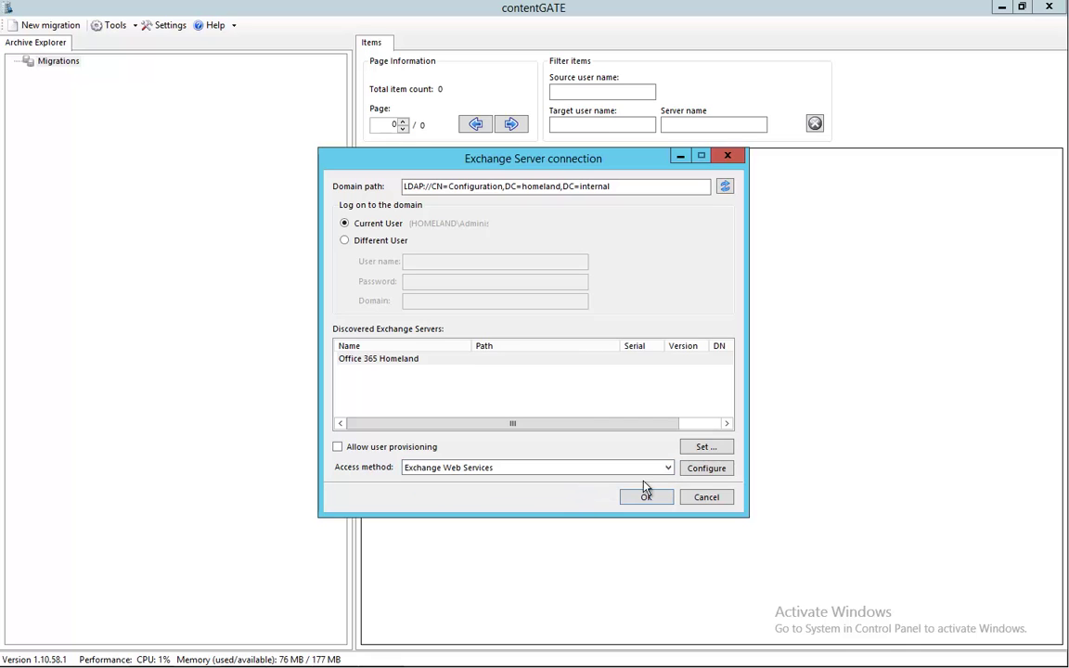
{"action": "left_click", "coordinate": [693, 469]}
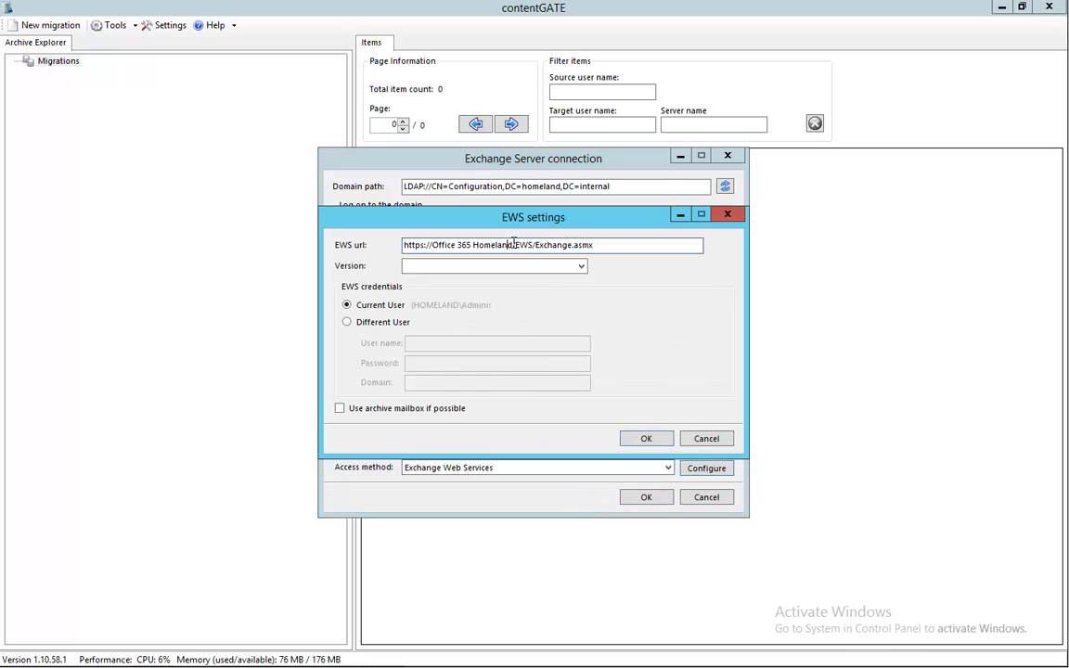
{"action": "left_click_drag", "start_coordinate": [515, 245], "coordinate": [434, 246]}
{"action": "type", "text": "outlo"}
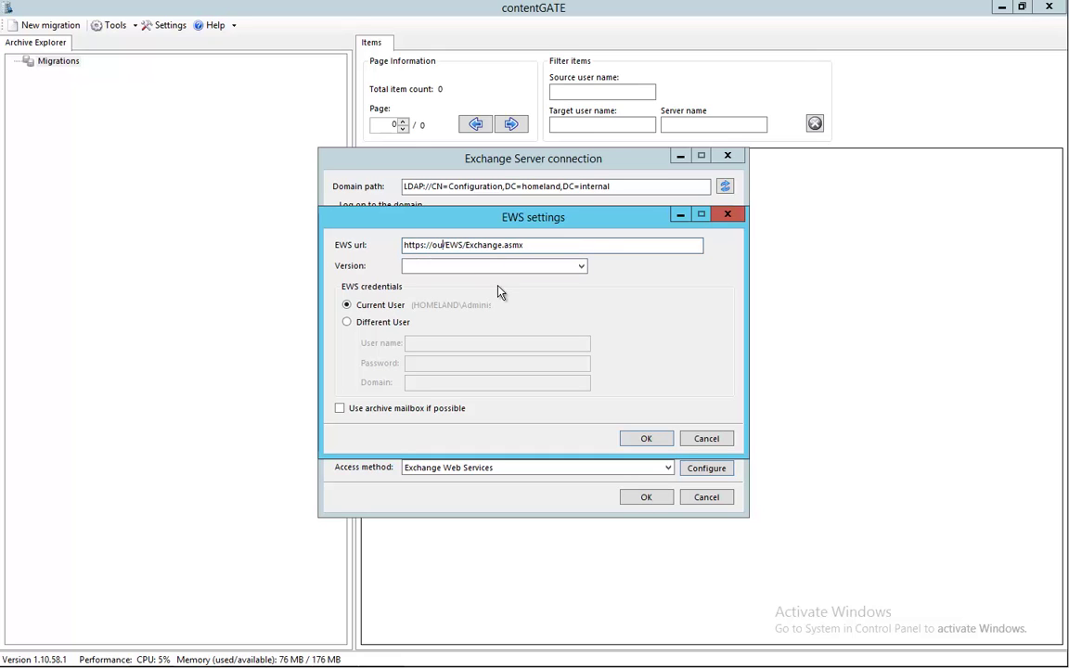
{"action": "type", "text": "ok."}
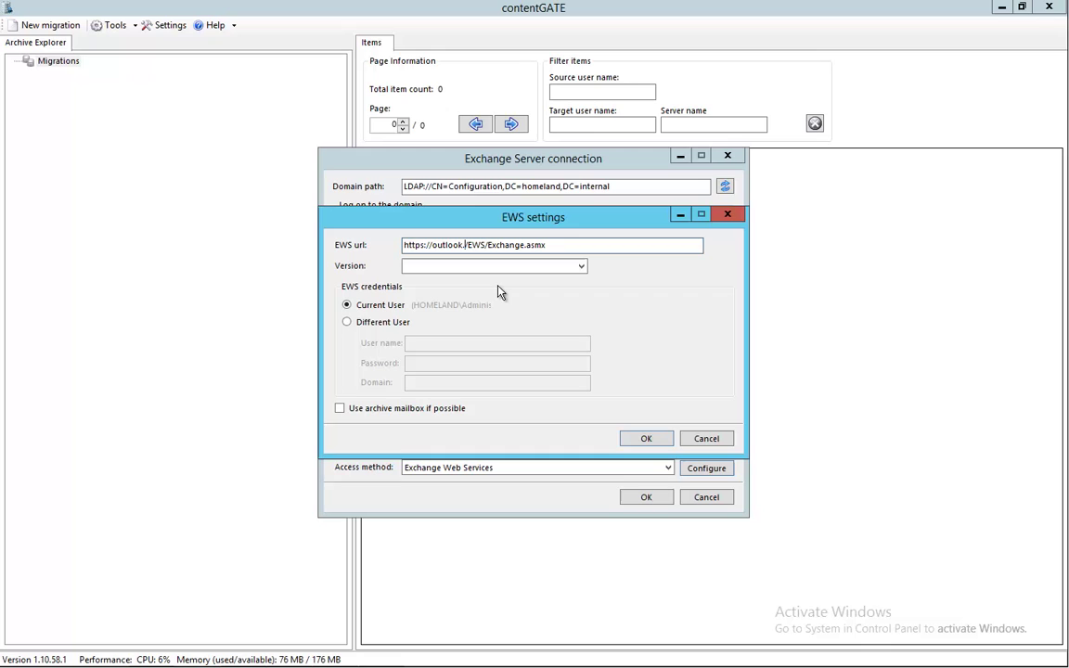
{"action": "type", "text": "office"}
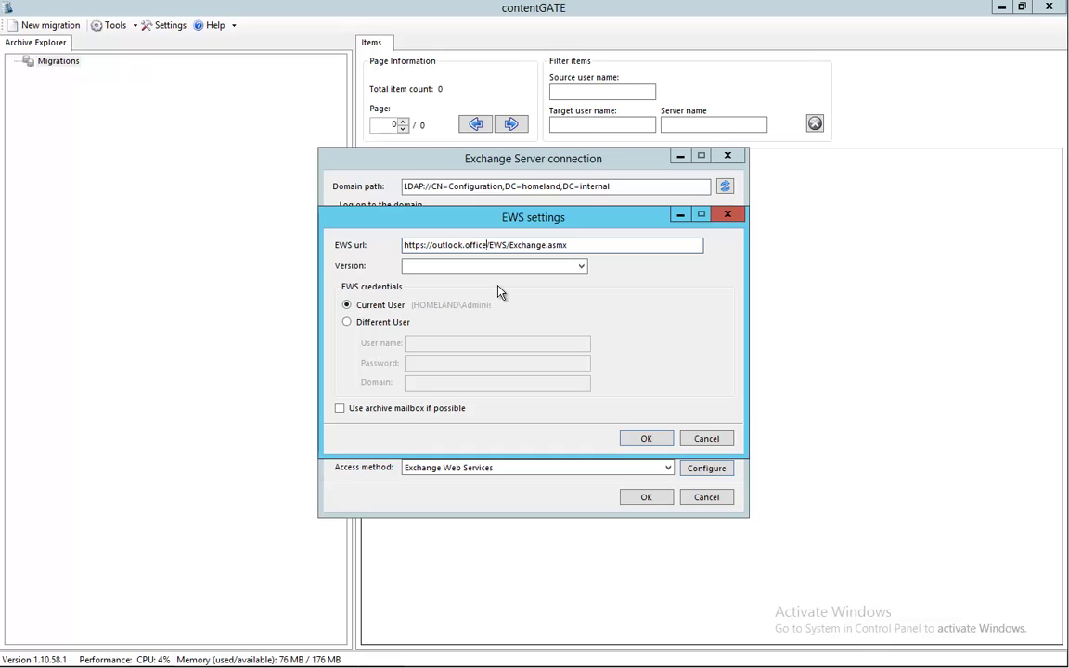
{"action": "type", "text": "365.com"}
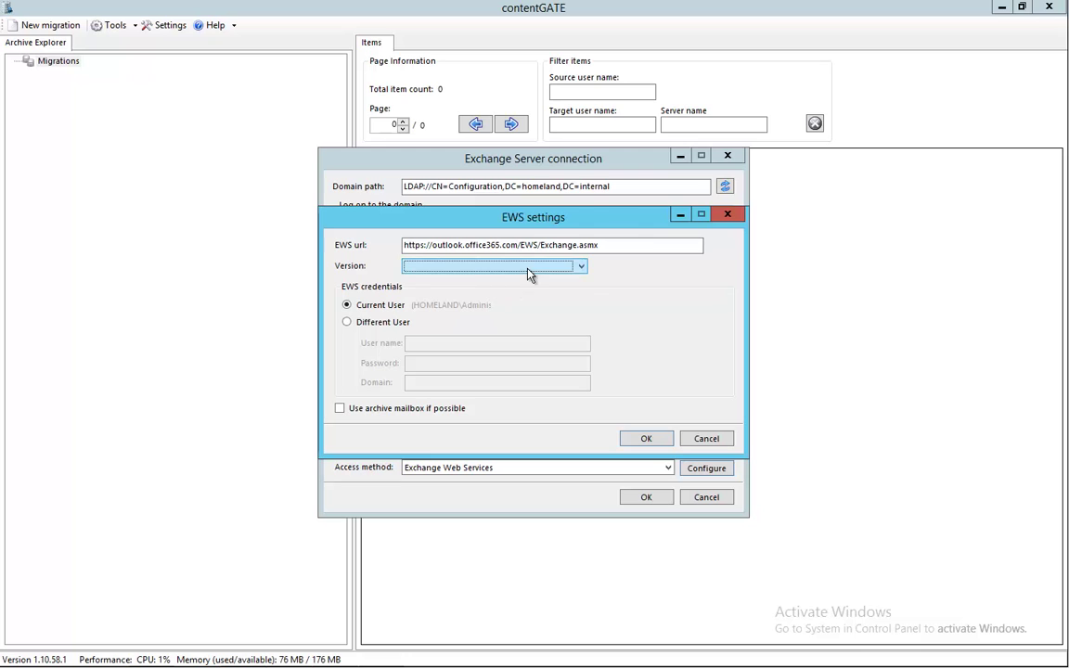
{"action": "left_click", "coordinate": [522, 269]}
{"action": "left_click", "coordinate": [512, 318]}
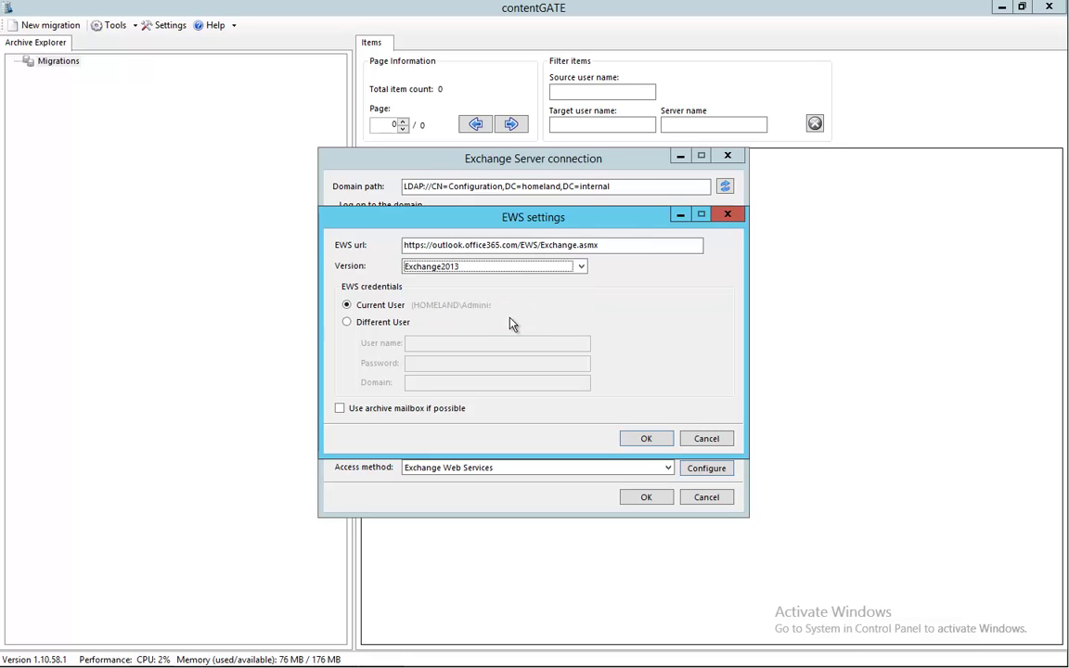
Sign in with the admin account's credentials and use the archive mailbox where possible.
{"action": "left_click", "coordinate": [368, 323]}
{"action": "left_click", "coordinate": [427, 343]}
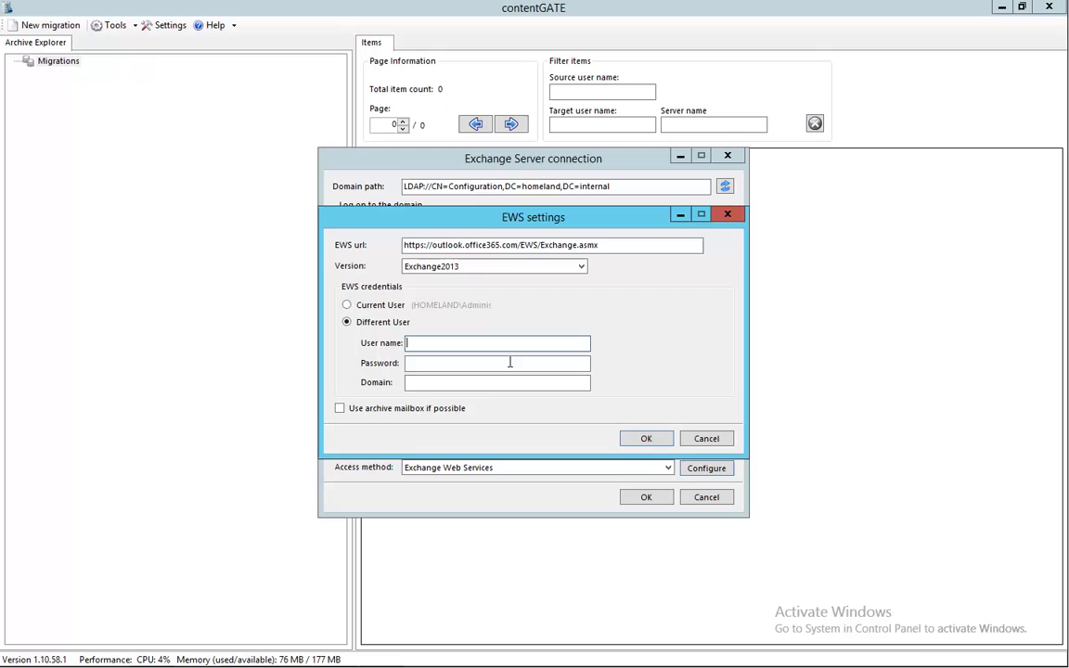
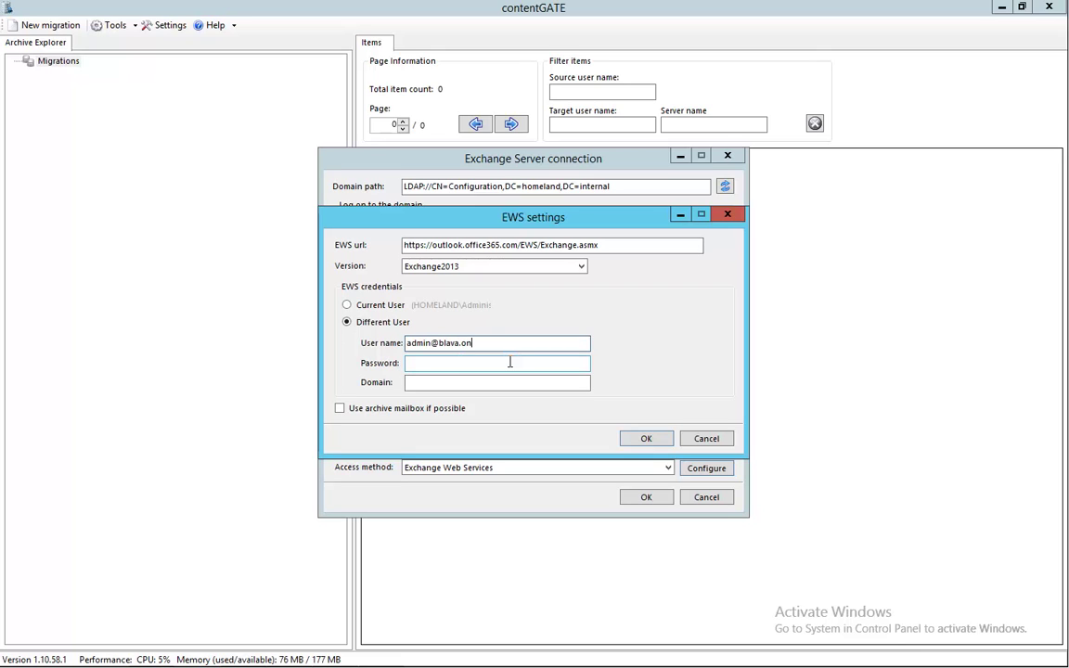
{"action": "key", "text": "Tab"}
{"action": "type", "text": "*"}
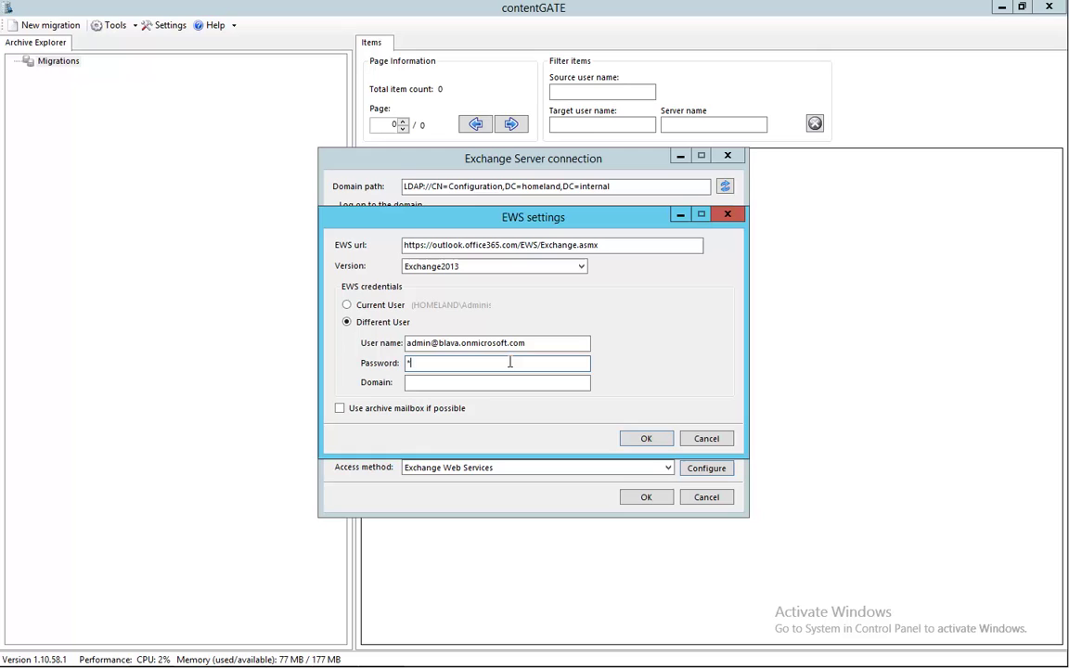
{"action": "type", "text": "*********"}
{"action": "left_click", "coordinate": [341, 412]}
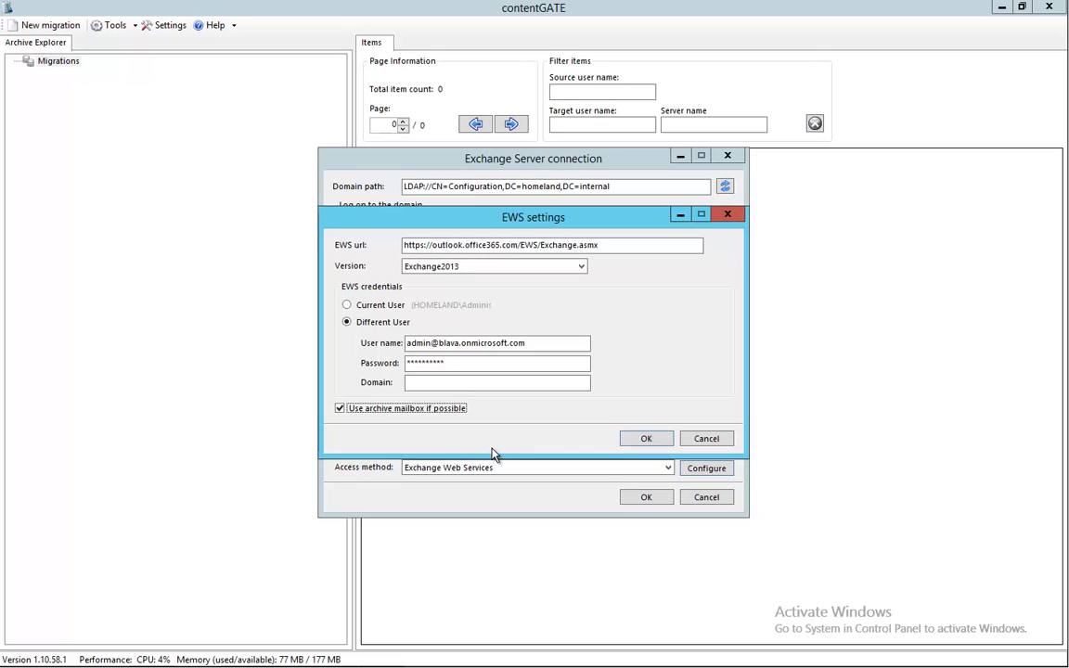
{"action": "left_click", "coordinate": [632, 441]}
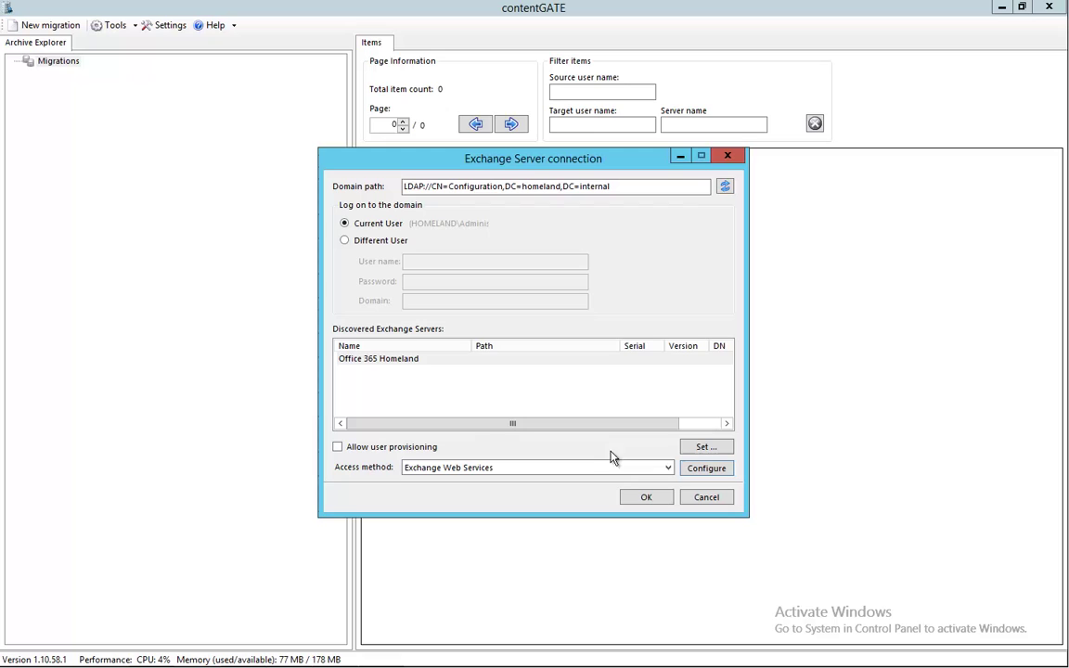
Allow user provisioning, logging on as a separate admin account with its e-mail and password.
{"action": "left_click", "coordinate": [432, 448]}
{"action": "left_click", "coordinate": [704, 449]}
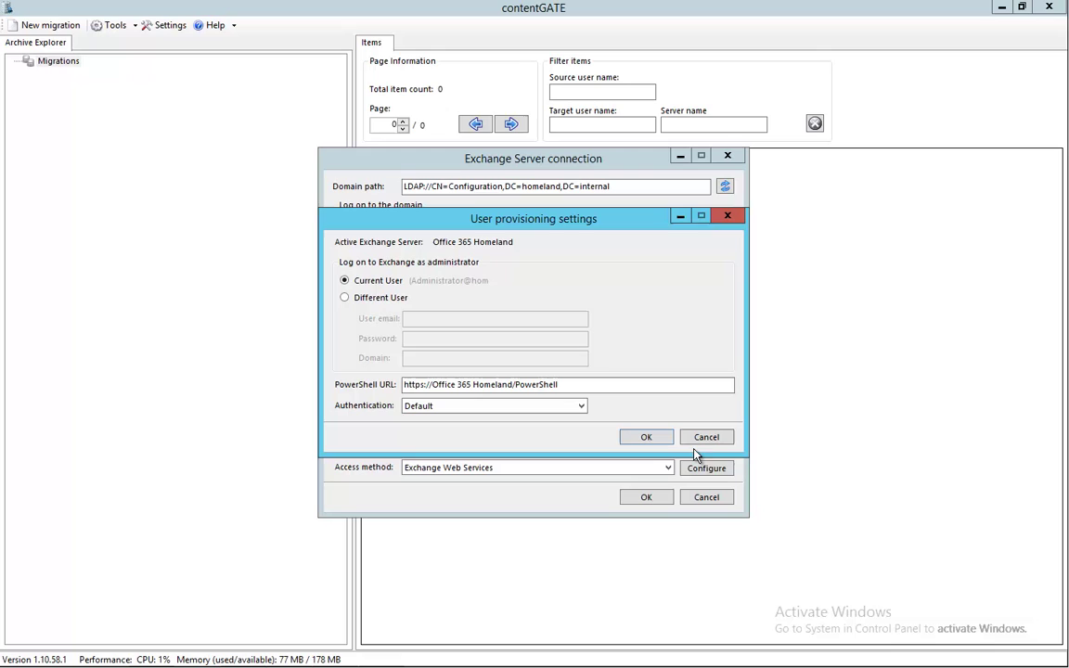
{"action": "left_click", "coordinate": [391, 298]}
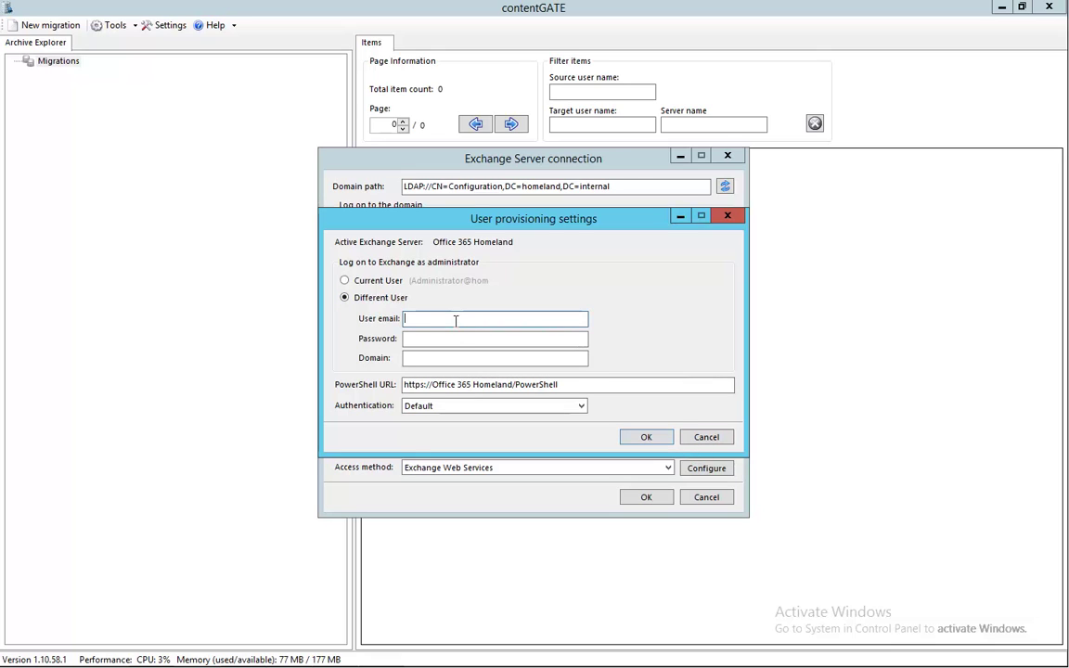
{"action": "key", "text": "Tab"}
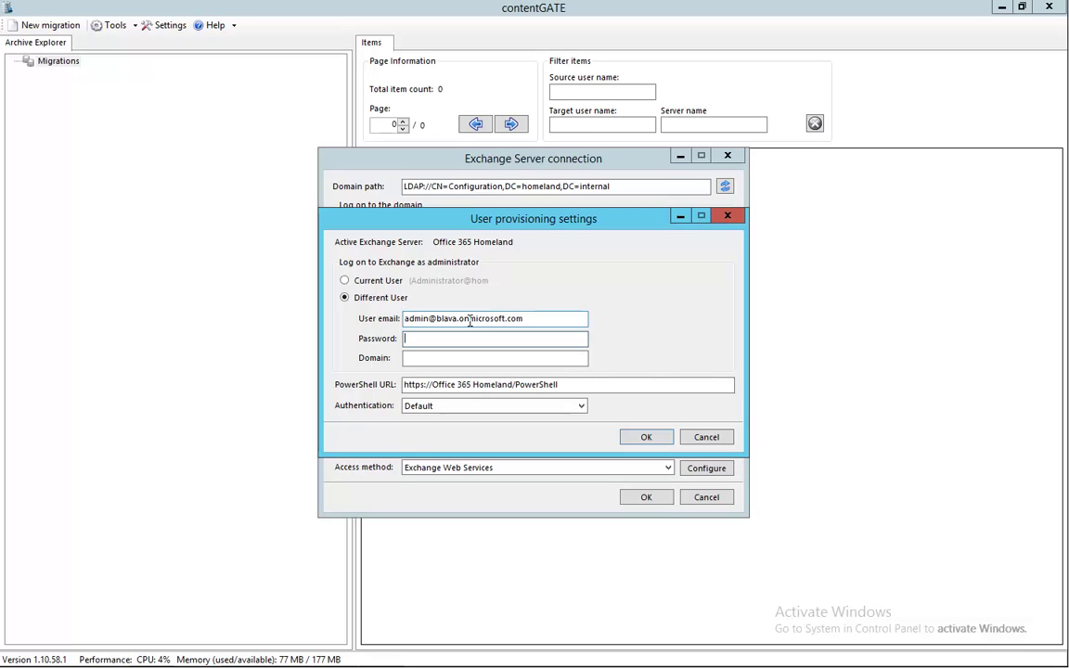
{"action": "type", "text": "*****"}
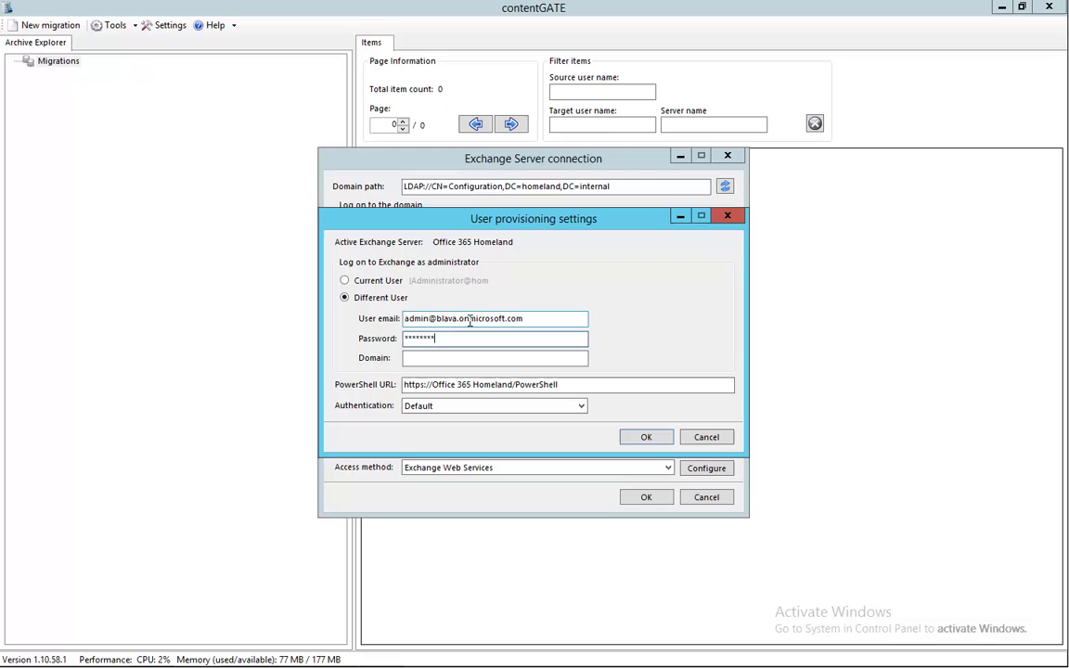
{"action": "type", "text": "**"}
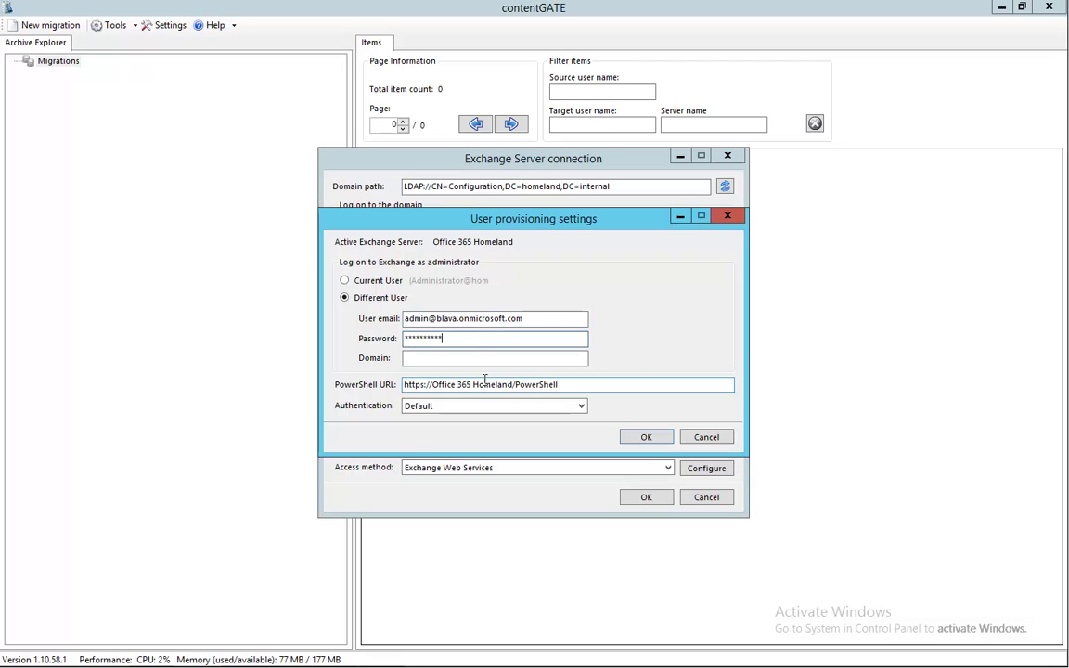
Point the provisioning PowerShell URL at ps.outlook.com with Basic authentication.
{"action": "left_click_drag", "start_coordinate": [513, 388], "coordinate": [432, 388]}
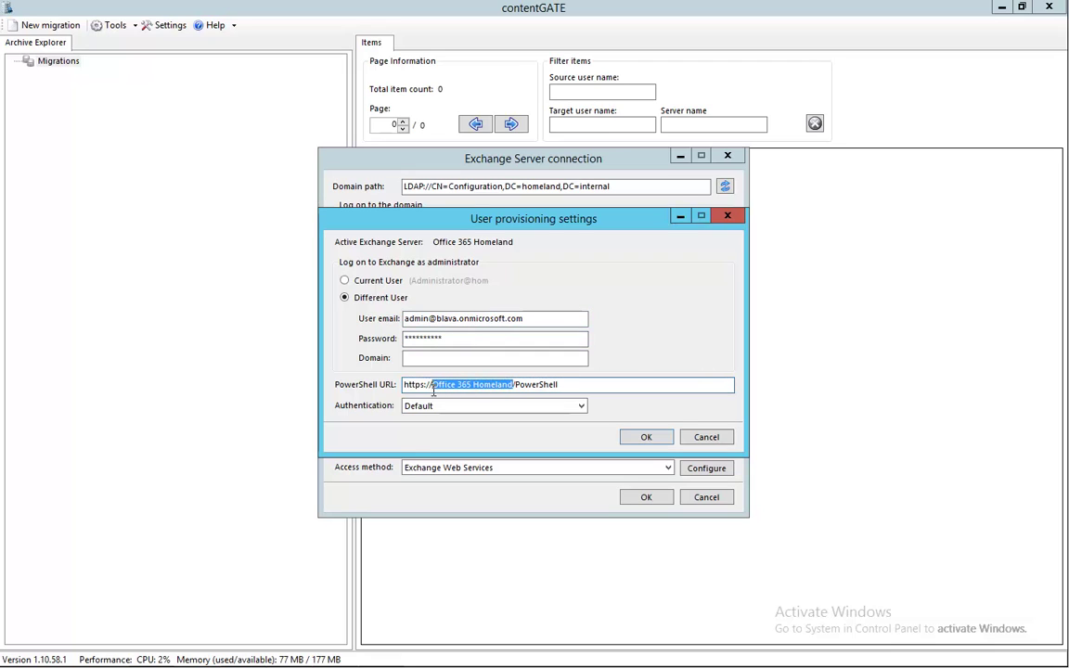
{"action": "type", "text": "p"}
{"action": "type", "text": "s.outlook"}
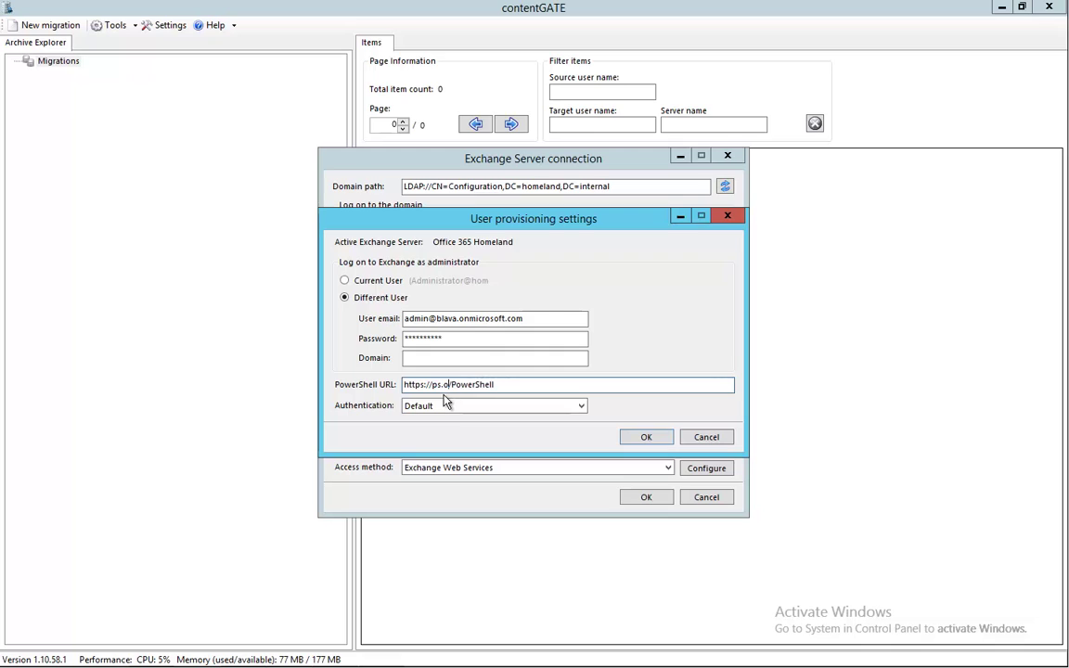
{"action": "type", "text": ".com"}
{"action": "left_click", "coordinate": [447, 409]}
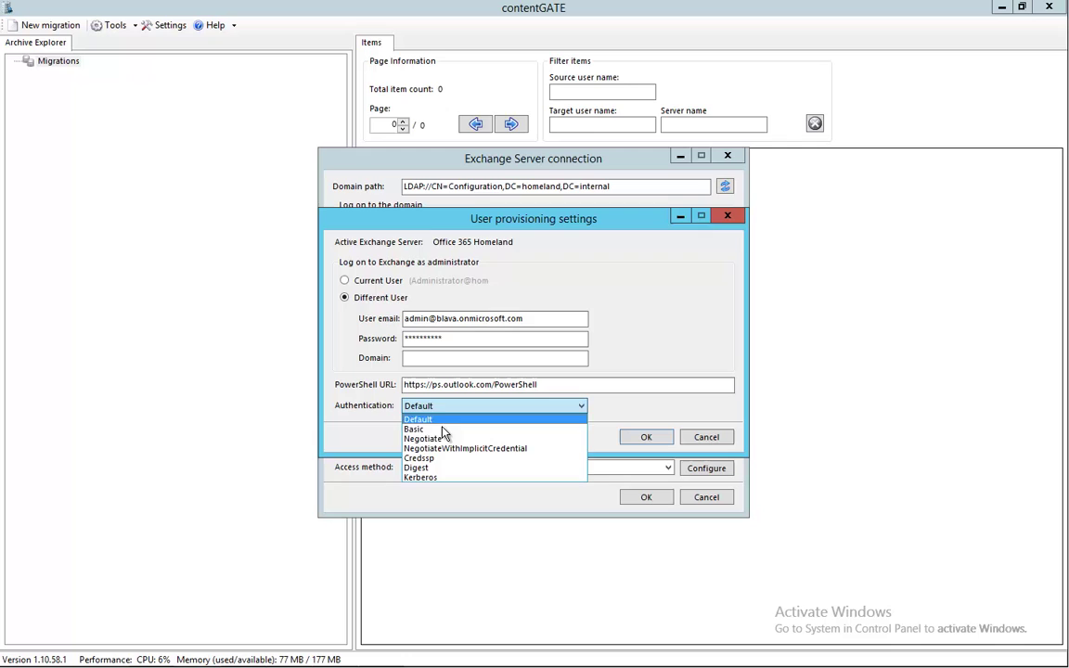
{"action": "left_click", "coordinate": [443, 430]}
{"action": "left_click", "coordinate": [633, 439]}
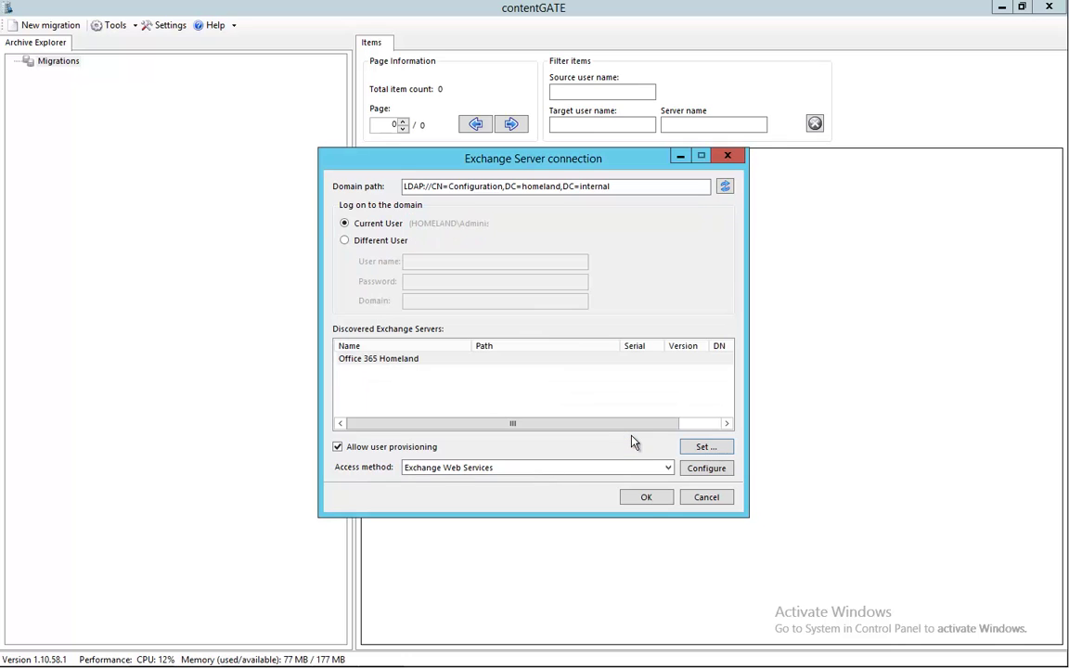
Name the migration 'Office 365 Archive Migration' and create it.
{"action": "left_click", "coordinate": [647, 498]}
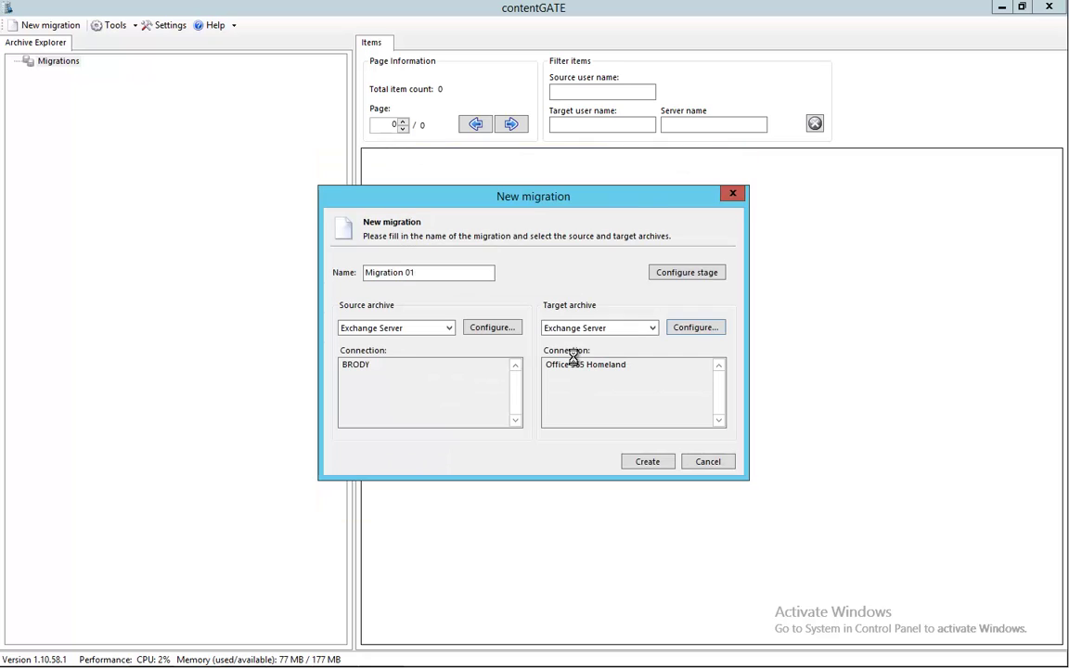
{"action": "left_click_drag", "start_coordinate": [429, 272], "coordinate": [336, 272]}
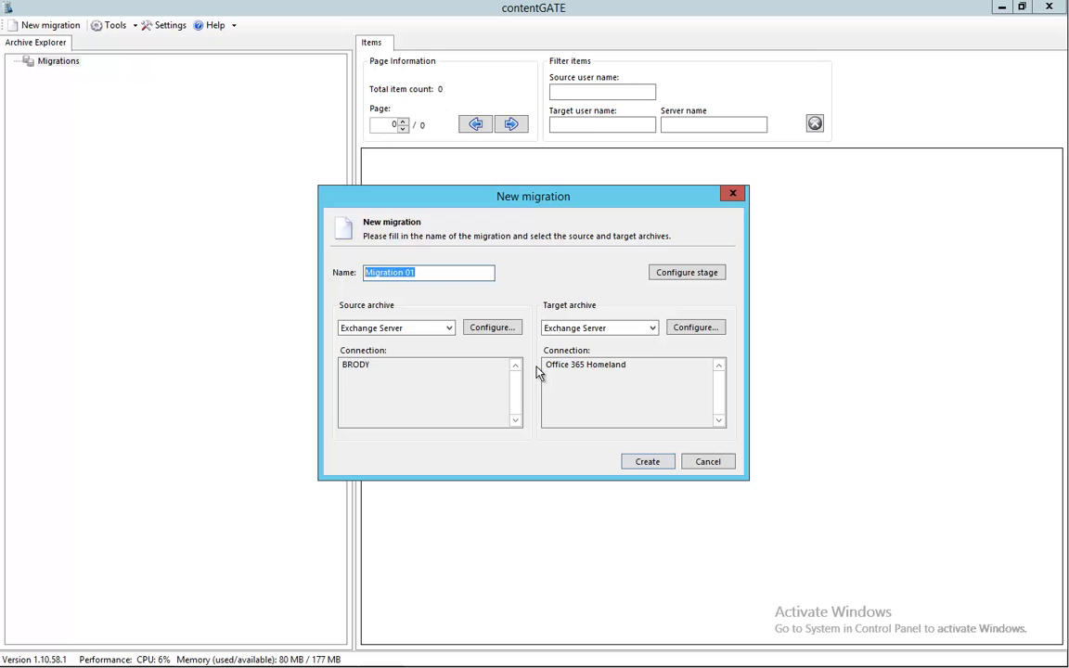
{"action": "type", "text": "Office 365 "}
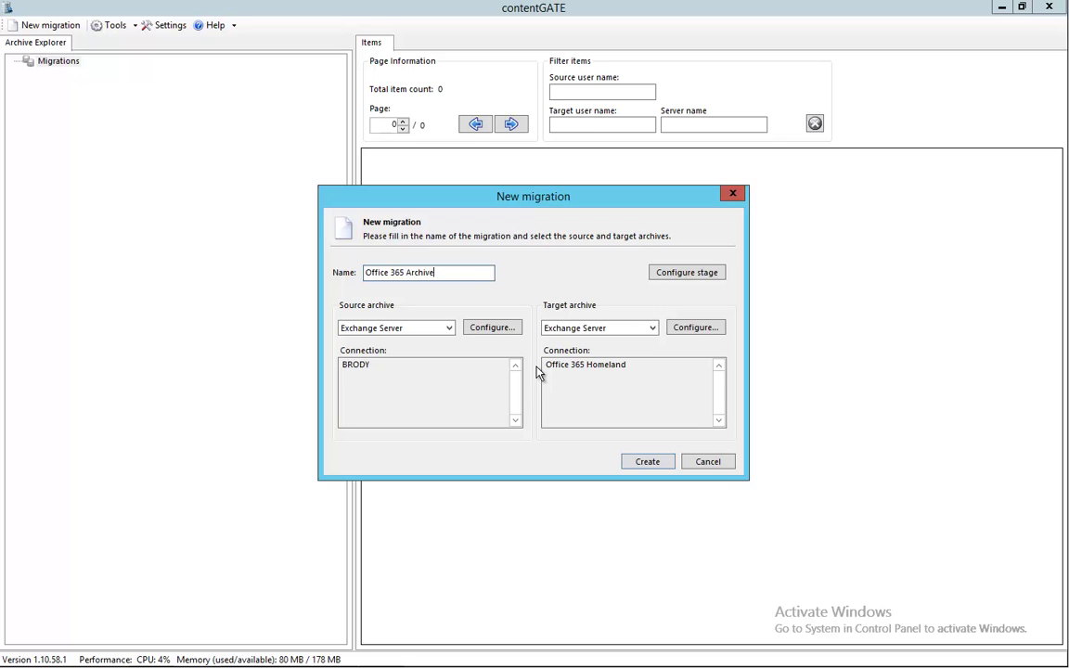
{"action": "type", "text": "Archive Migration"}
{"action": "left_click", "coordinate": [648, 462]}
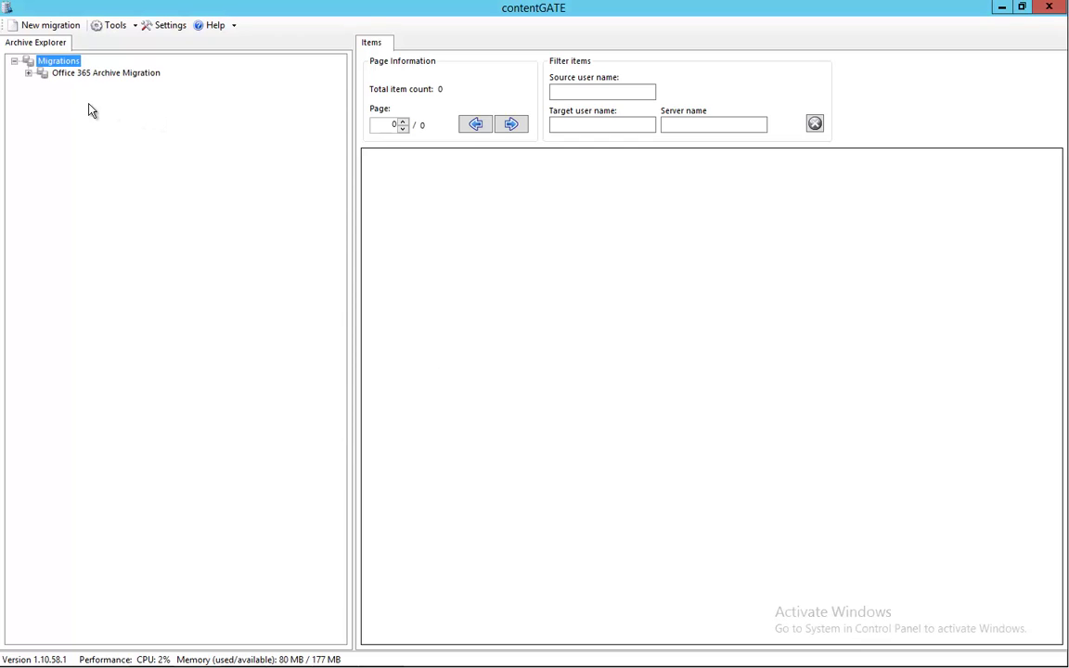
Expand the migration, load 13 BRODY users and 4 Office 365 Homeland users, then select User mappings.
{"action": "left_click", "coordinate": [29, 74]}
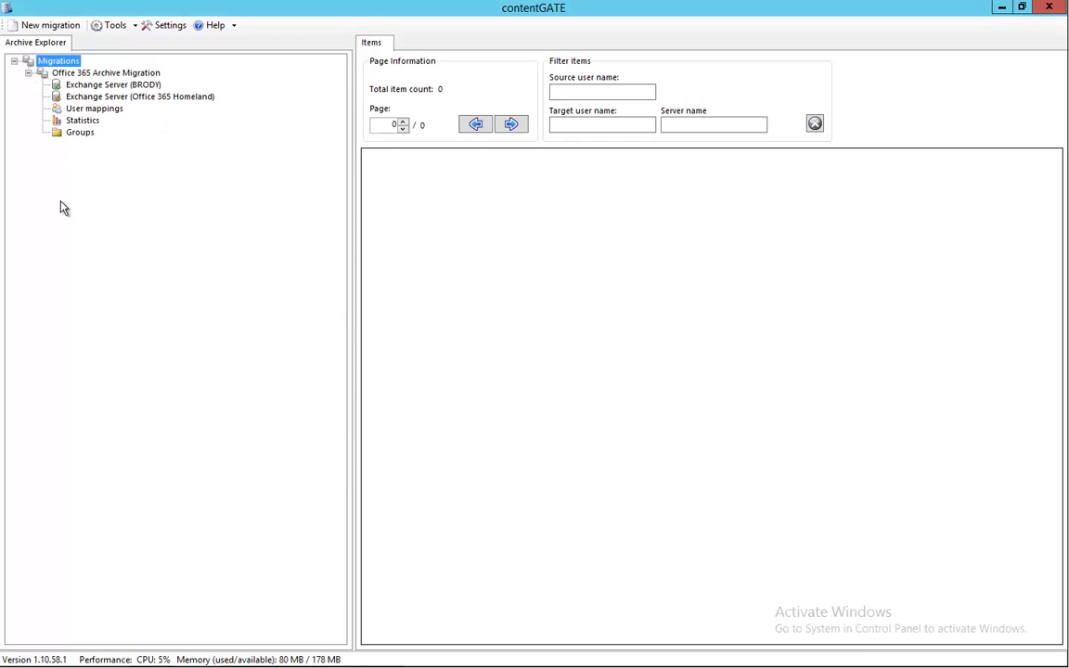
{"action": "left_click", "coordinate": [104, 86]}
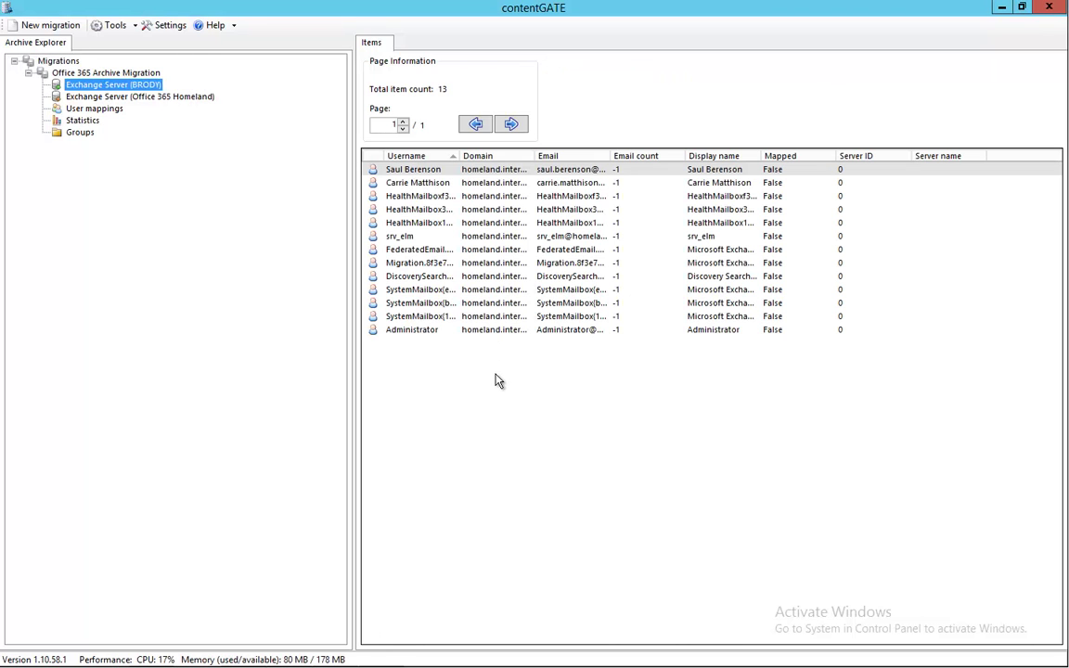
{"action": "left_click", "coordinate": [151, 98]}
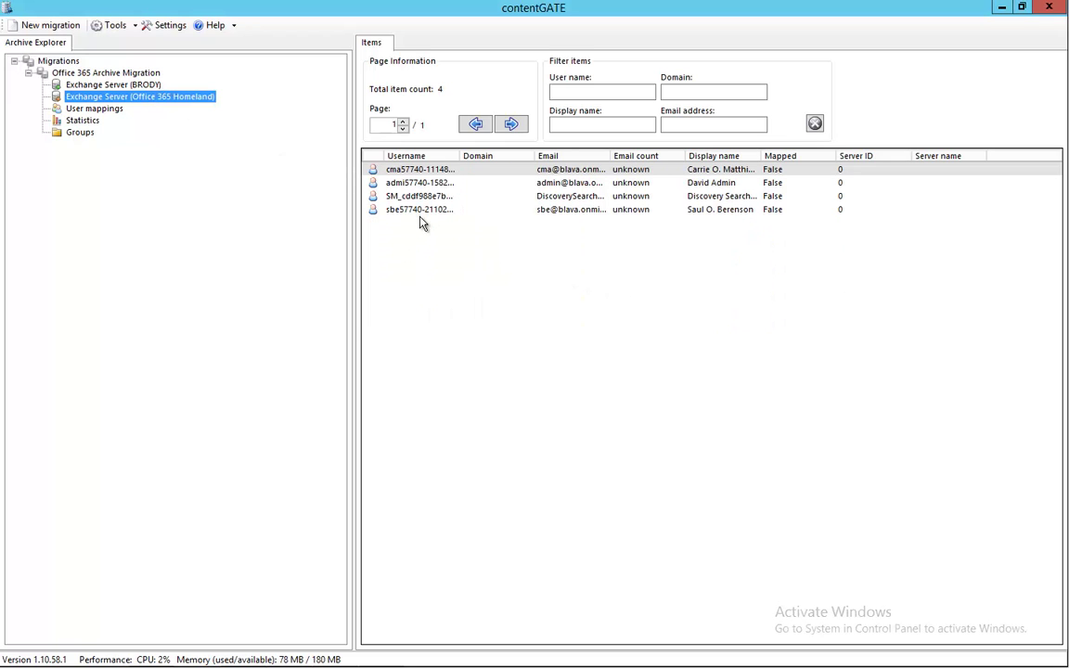
{"action": "left_click", "coordinate": [133, 86]}
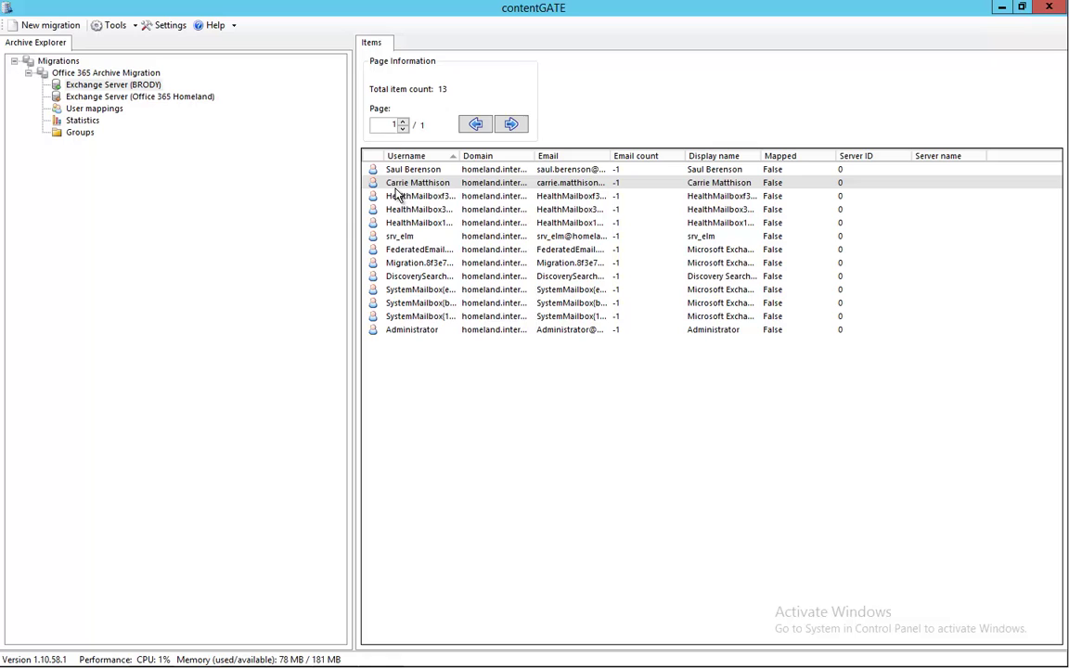
{"action": "left_click", "coordinate": [149, 99]}
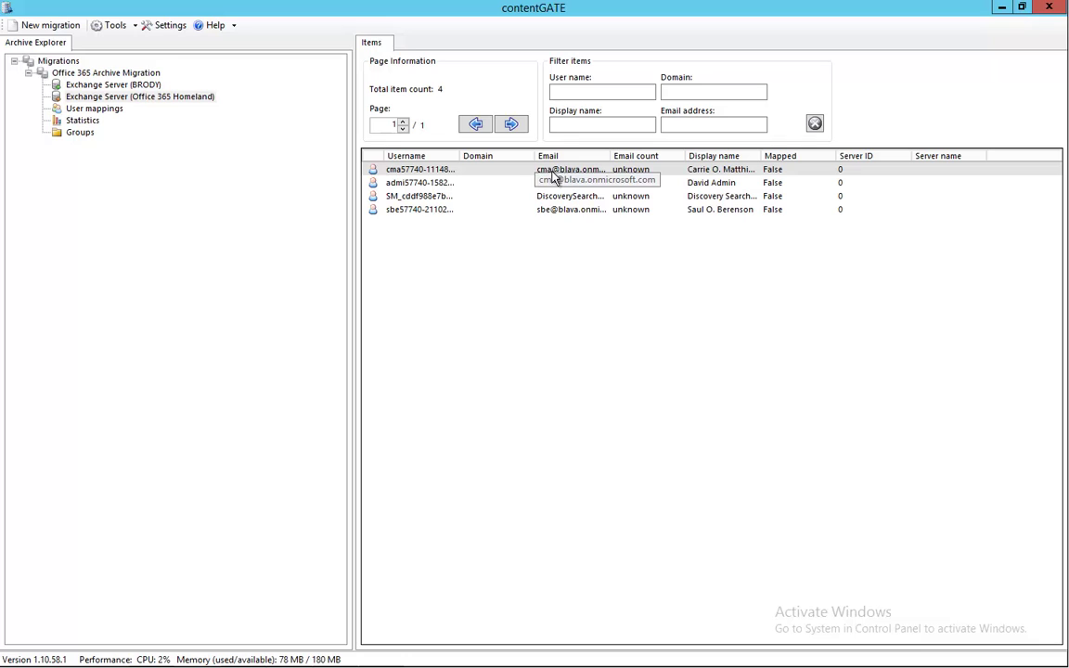
{"action": "left_click", "coordinate": [103, 112]}
Map the chosen BRODY source user to her matching Office 365 Homeland account and save.
{"action": "right_click", "coordinate": [103, 112]}
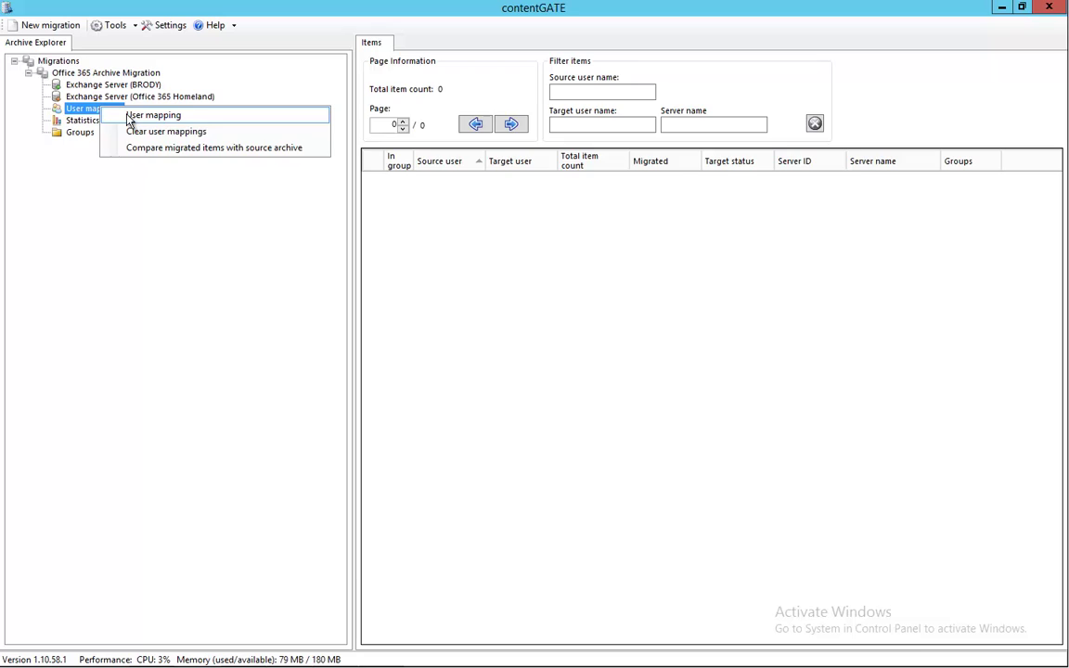
{"action": "left_click", "coordinate": [130, 116]}
{"action": "left_click", "coordinate": [267, 221]}
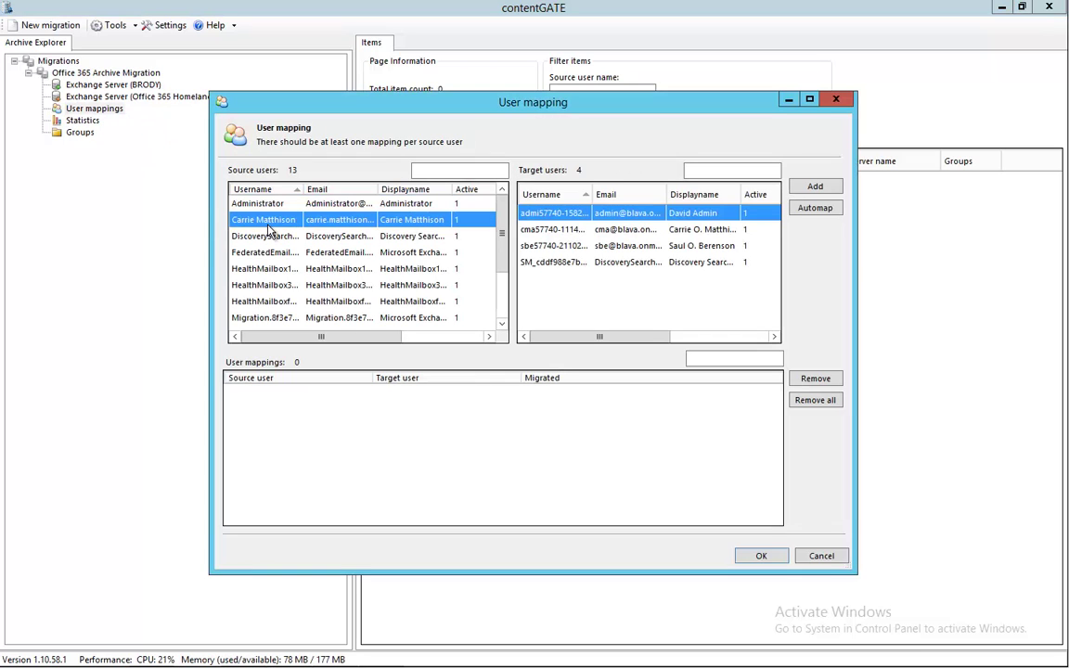
{"action": "left_click", "coordinate": [553, 229]}
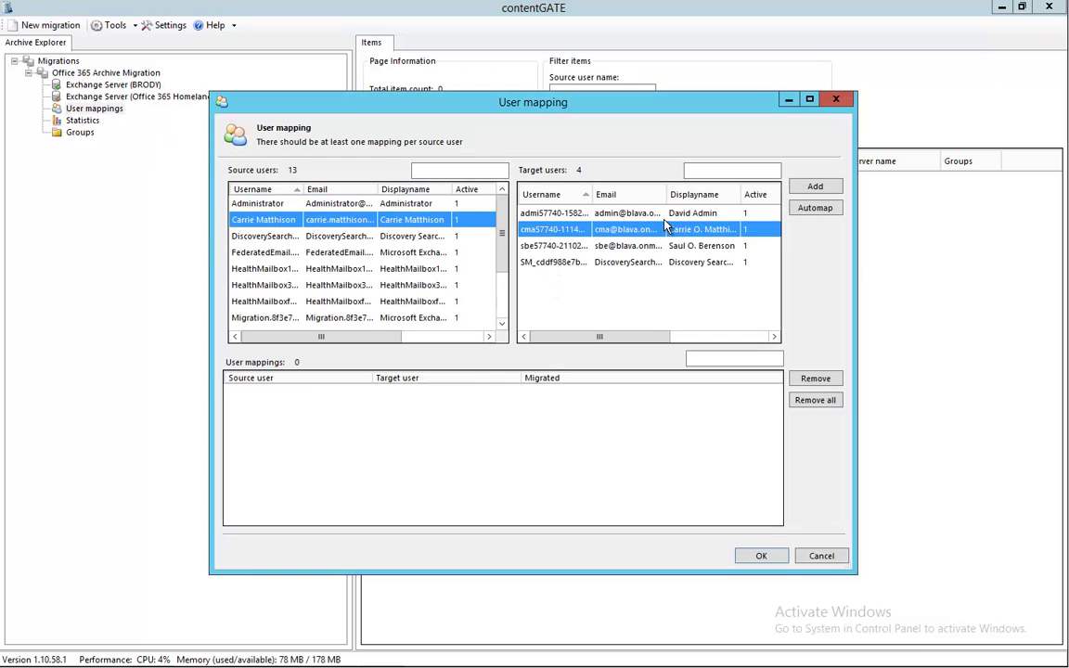
{"action": "left_click", "coordinate": [814, 187]}
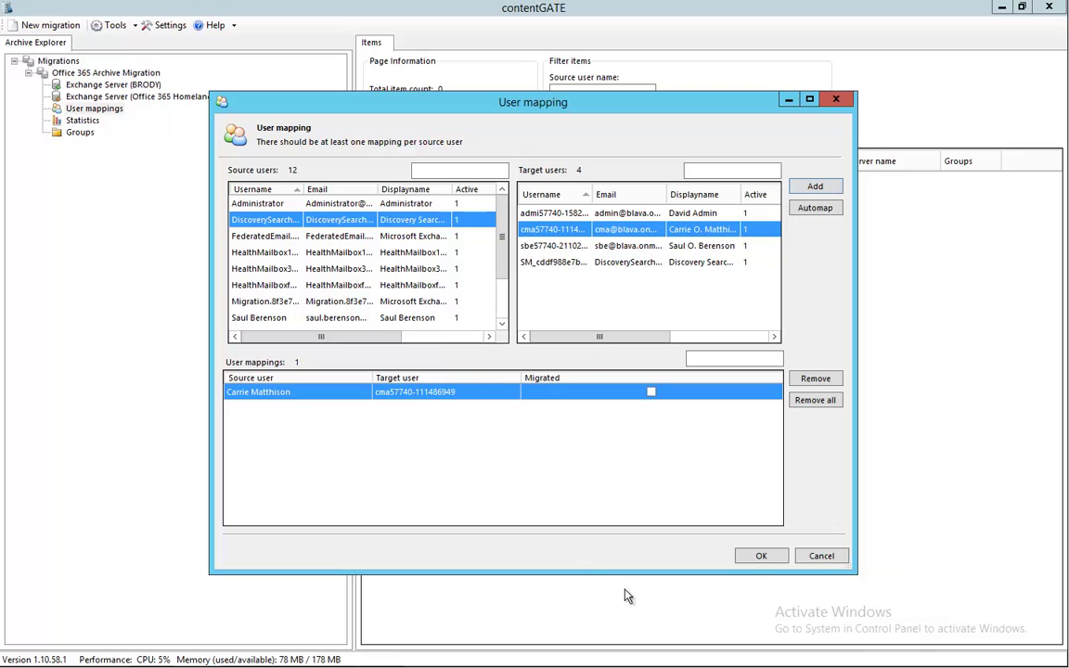
{"action": "left_click", "coordinate": [759, 559]}
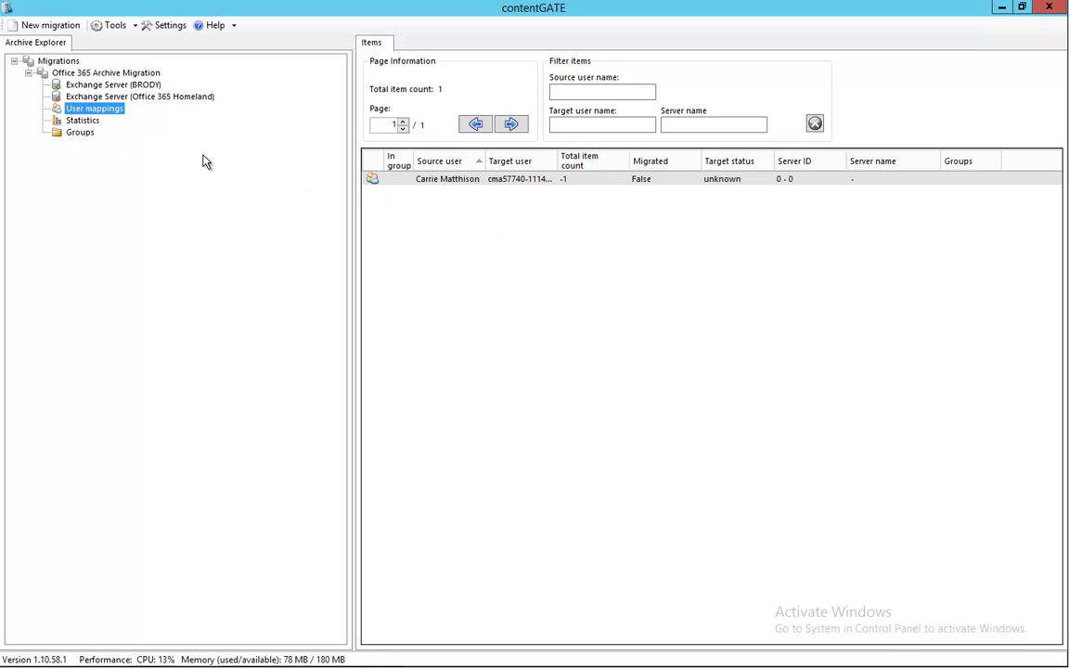
Create a new group, named after the mapped user, under the migration's Groups.
{"action": "left_click", "coordinate": [80, 133]}
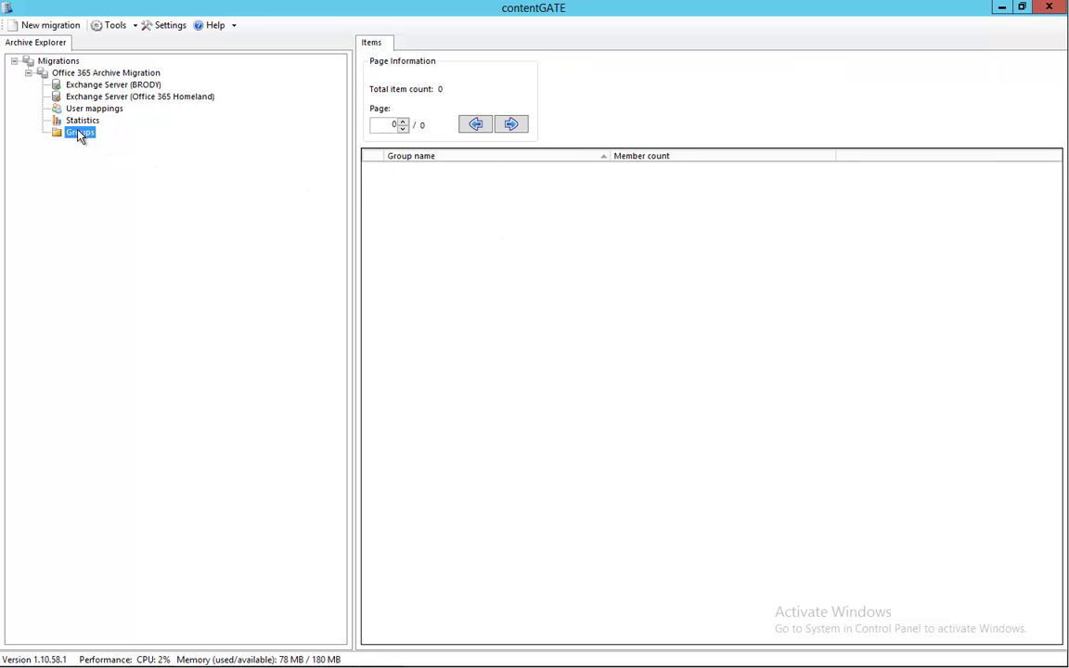
{"action": "right_click", "coordinate": [80, 135]}
{"action": "left_click", "coordinate": [116, 139]}
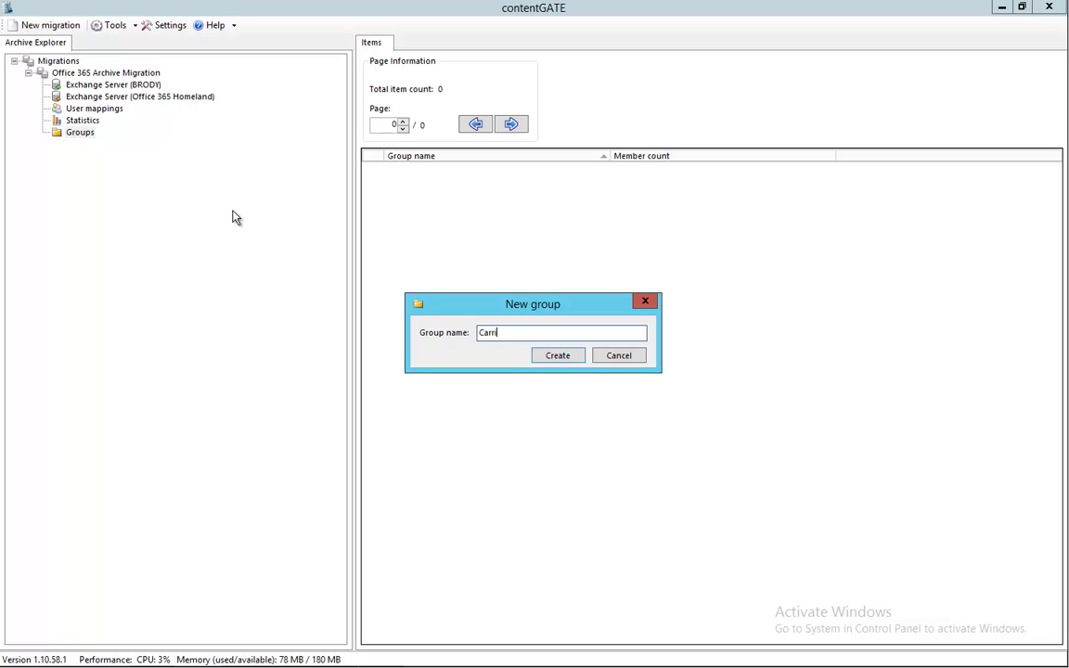
{"action": "left_click", "coordinate": [547, 357]}
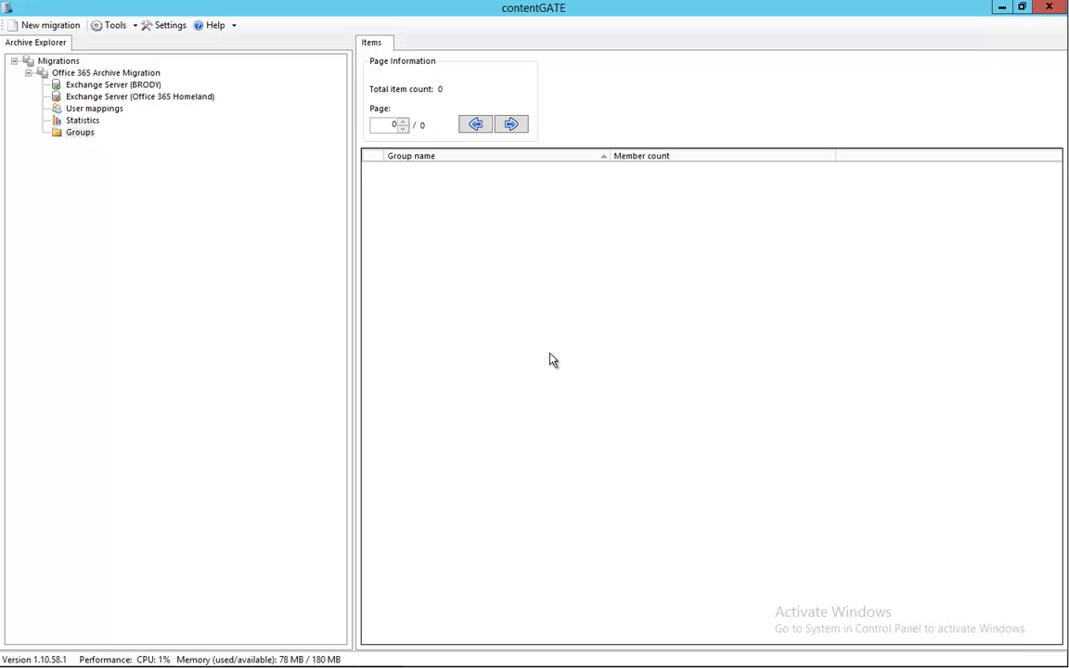
Add the user's mapping to the new group and display the group's members.
{"action": "left_click", "coordinate": [109, 111]}
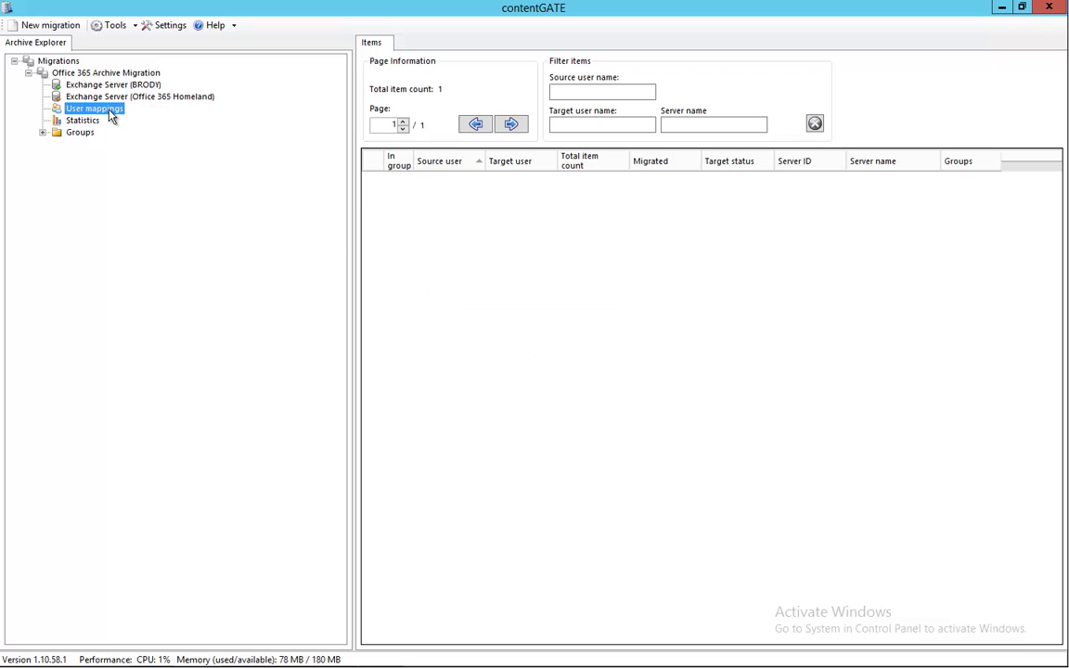
{"action": "right_click", "coordinate": [411, 186]}
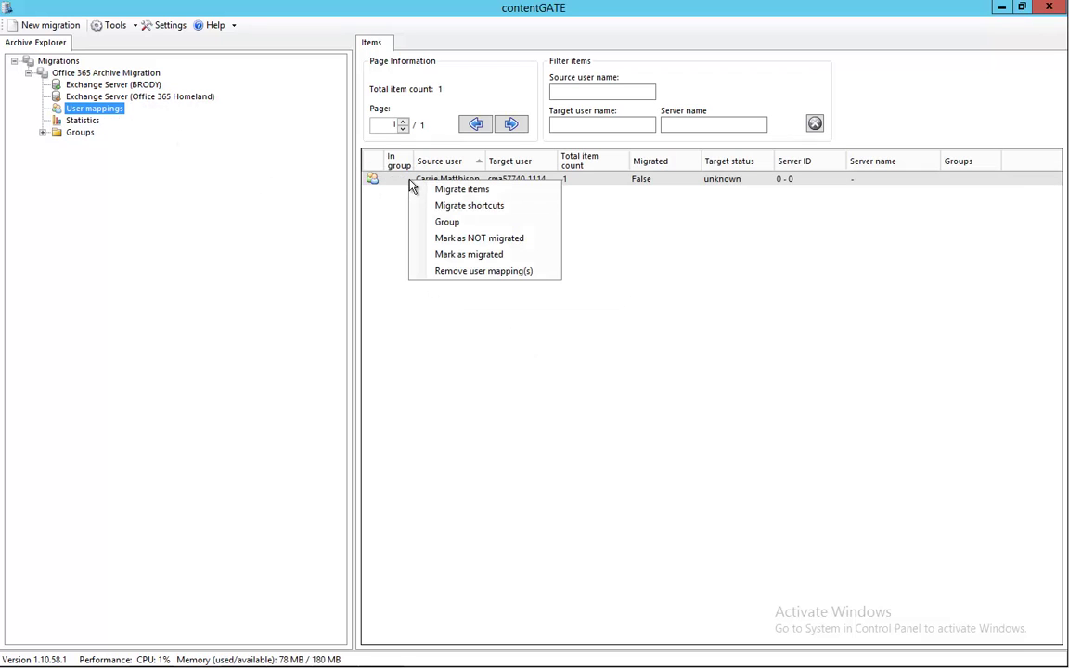
{"action": "left_click", "coordinate": [447, 220]}
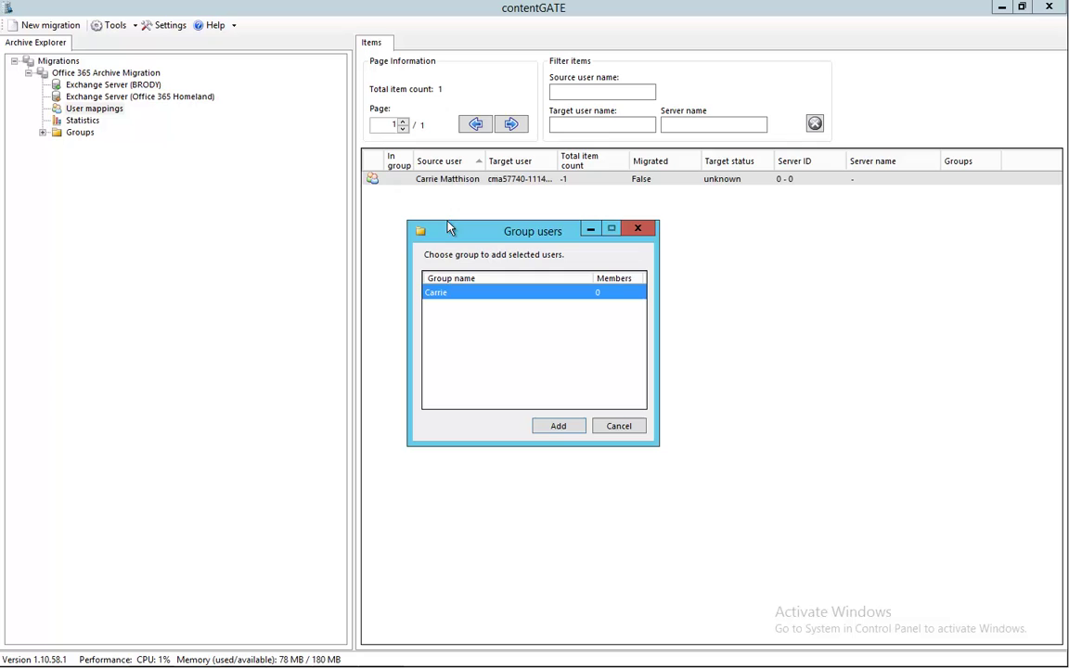
{"action": "left_click", "coordinate": [554, 428]}
{"action": "left_click", "coordinate": [43, 133]}
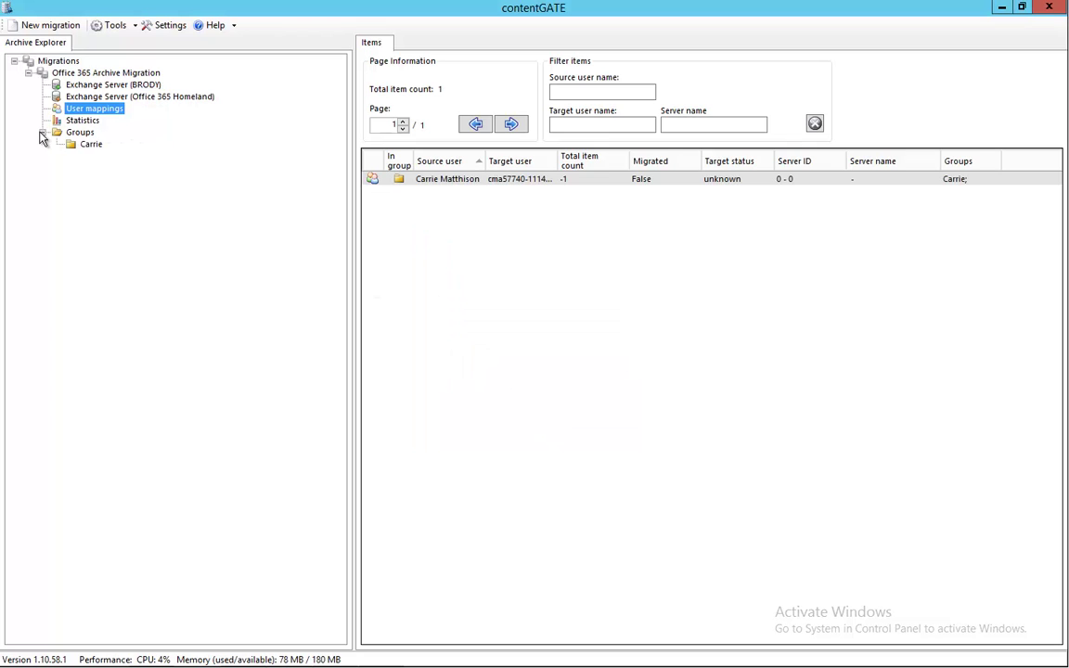
{"action": "left_click", "coordinate": [93, 146]}
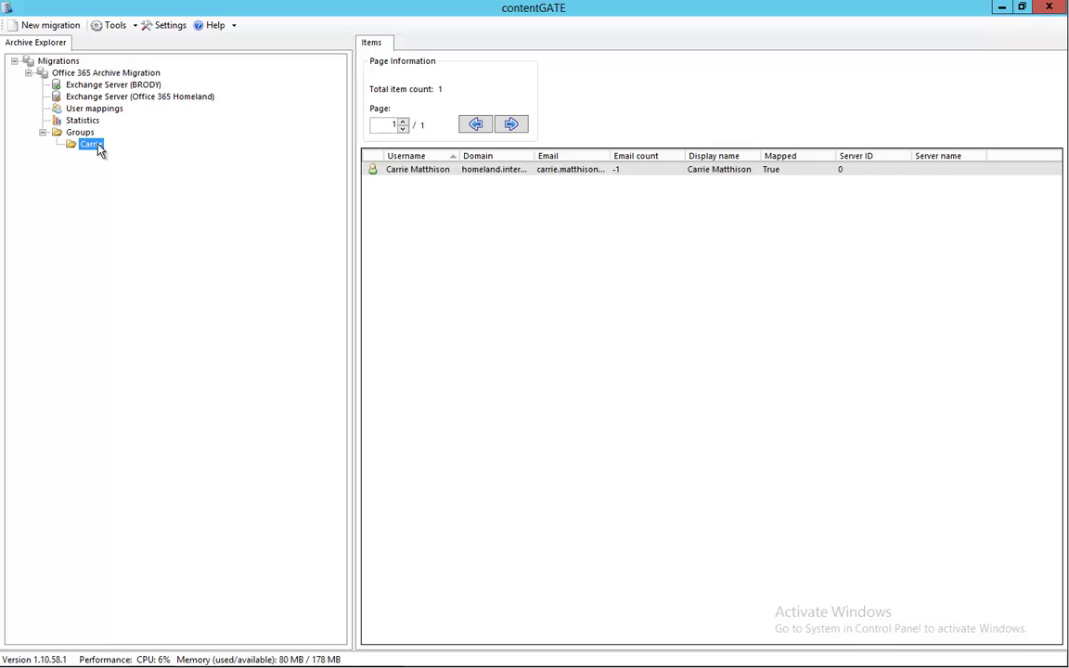
{"action": "right_click", "coordinate": [100, 150]}
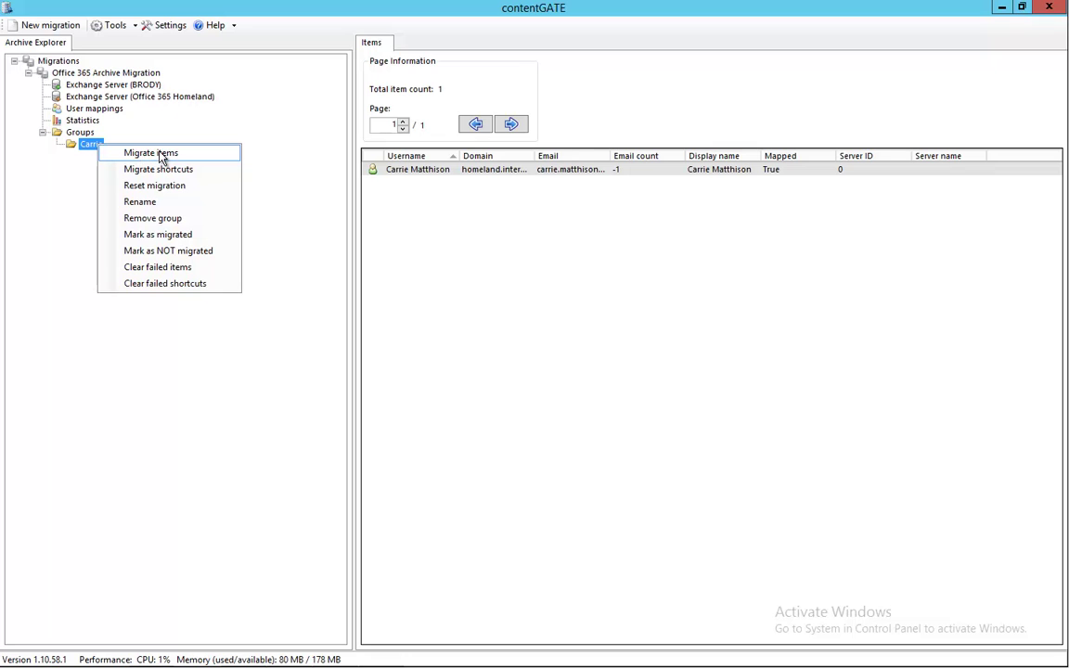
Run Migrate items on the group and follow the Details list to 44 migrated, 10 failed.
{"action": "left_click", "coordinate": [162, 154]}
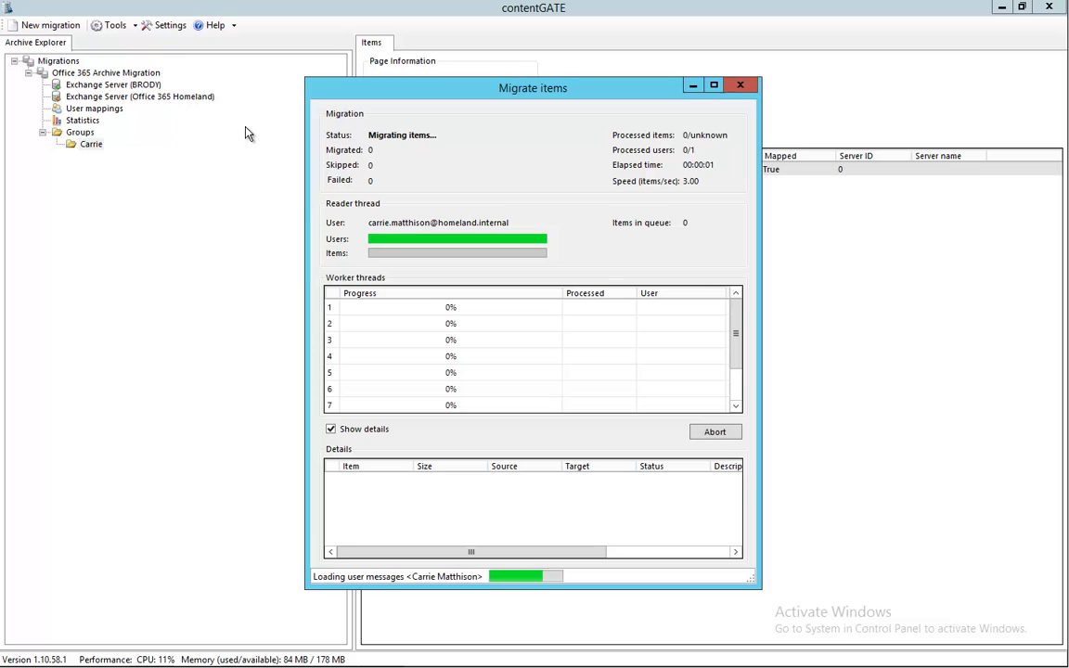
{"action": "left_click_drag", "start_coordinate": [357, 94], "coordinate": [629, 92]}
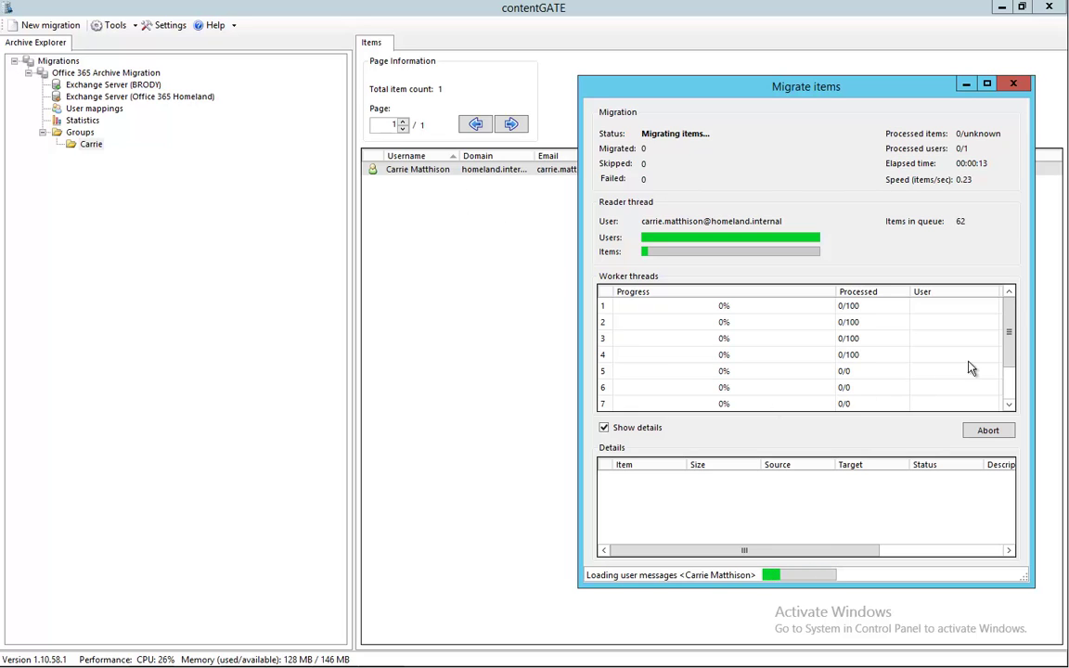
{"action": "left_click_drag", "start_coordinate": [1013, 350], "coordinate": [1023, 332]}
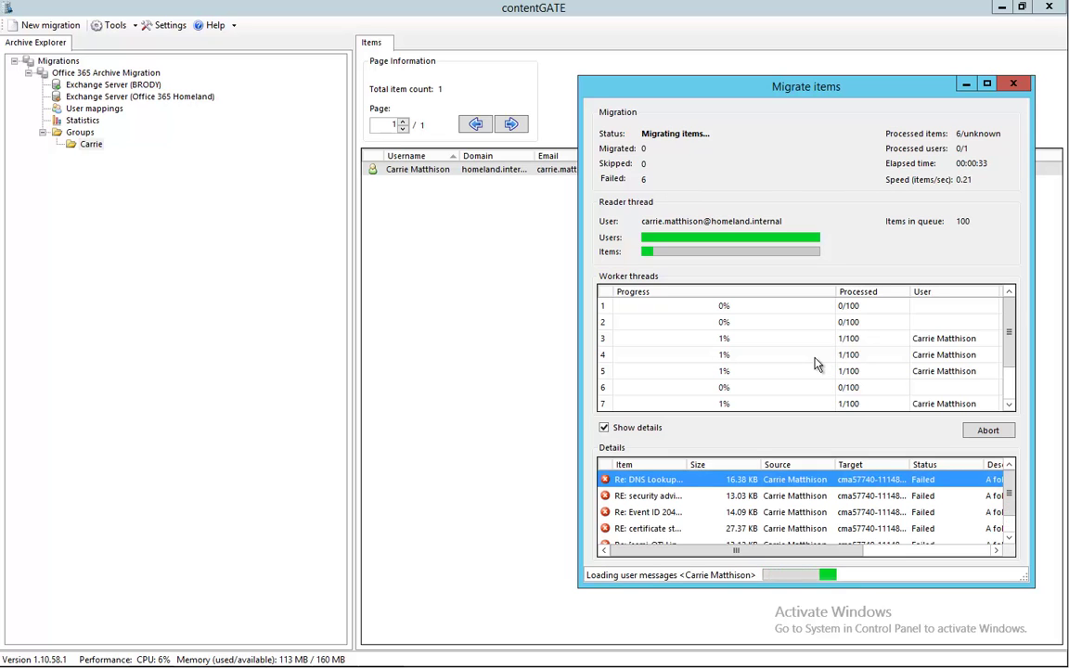
{"action": "left_click_drag", "start_coordinate": [1010, 492], "coordinate": [1021, 539]}
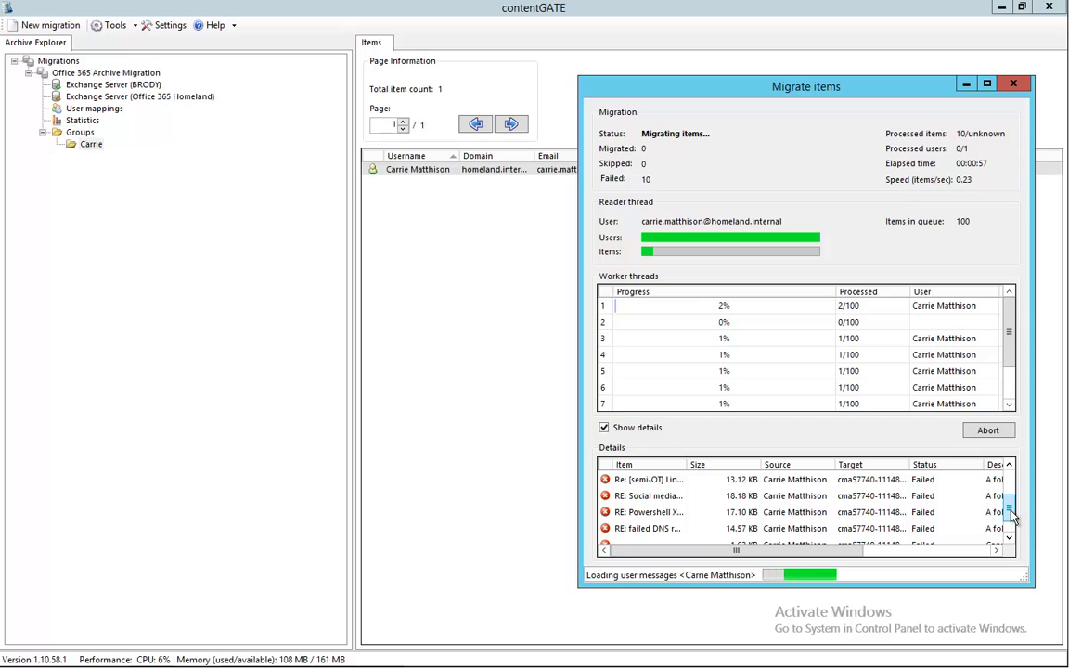
{"action": "left_click_drag", "start_coordinate": [1012, 518], "coordinate": [1018, 547]}
{"action": "left_click", "coordinate": [1009, 538]}
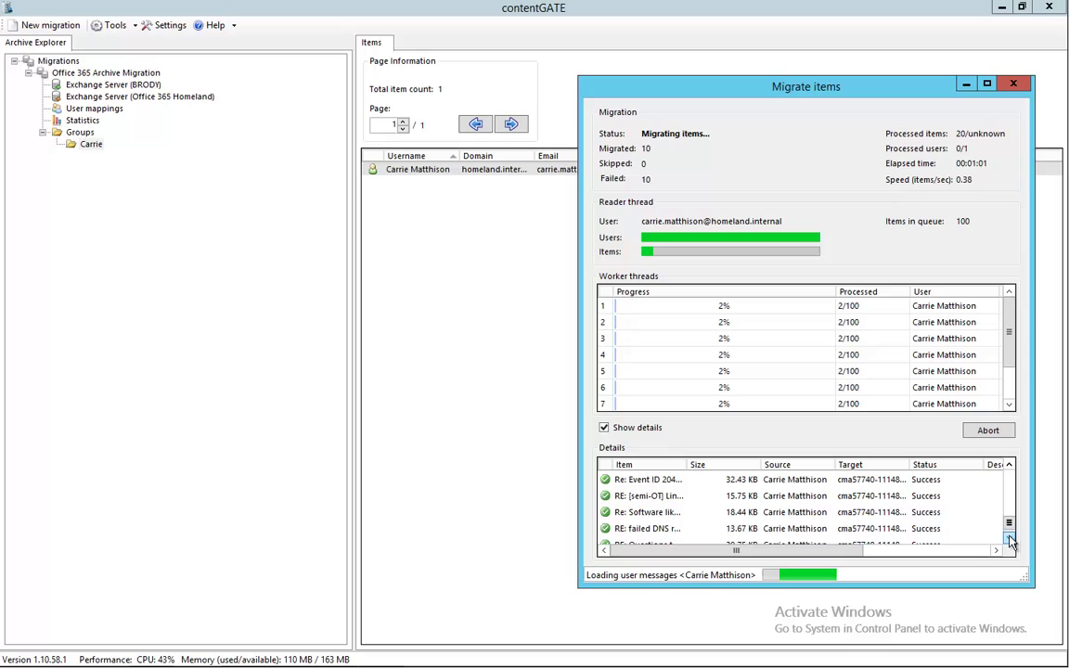
{"action": "left_click", "coordinate": [1009, 538]}
{"action": "left_click", "coordinate": [1009, 538]}
{"action": "left_click", "coordinate": [1009, 538]}
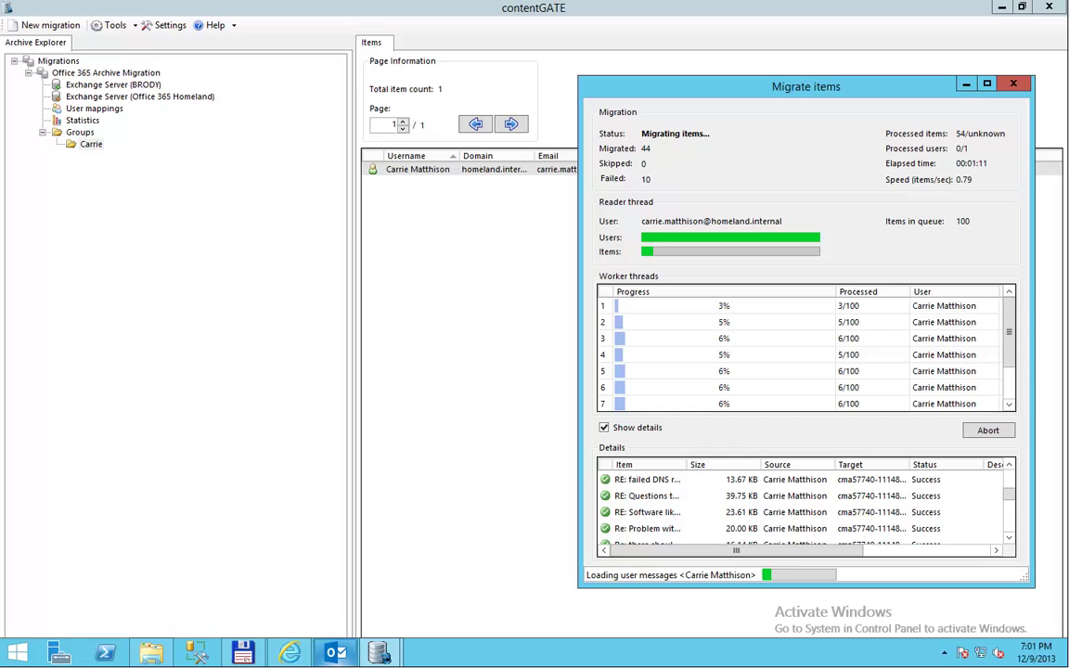
Reload Outlook Web App and show the migrated messages in the In-Place Archive Inbox.
{"action": "left_click", "coordinate": [303, 657]}
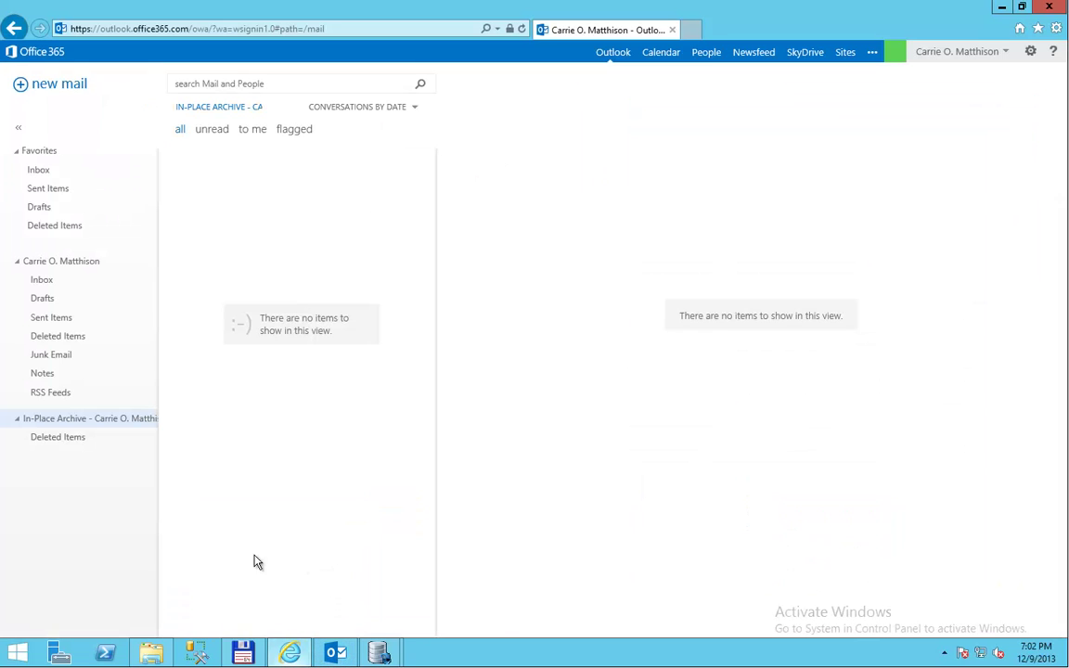
{"action": "left_click", "coordinate": [522, 30]}
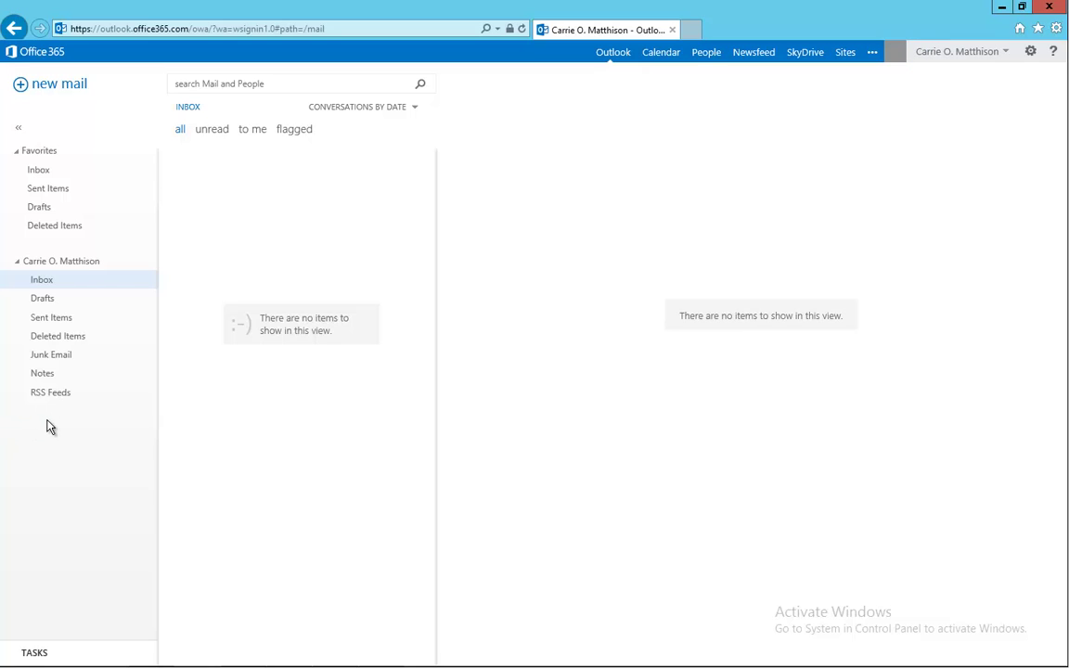
{"action": "left_click", "coordinate": [23, 422]}
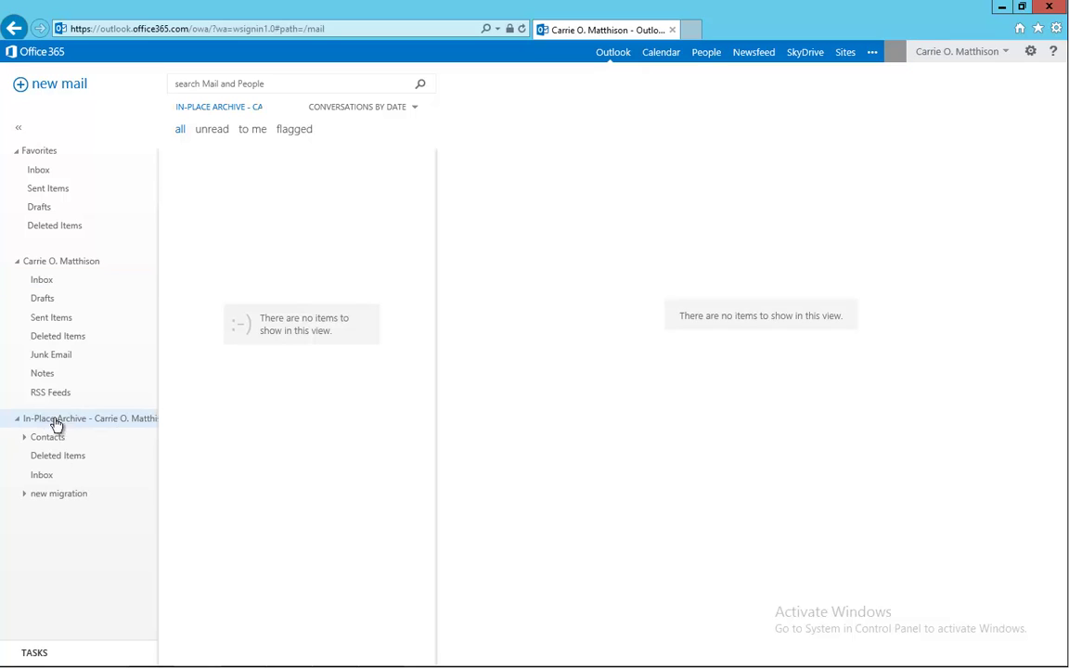
{"action": "left_click", "coordinate": [37, 478]}
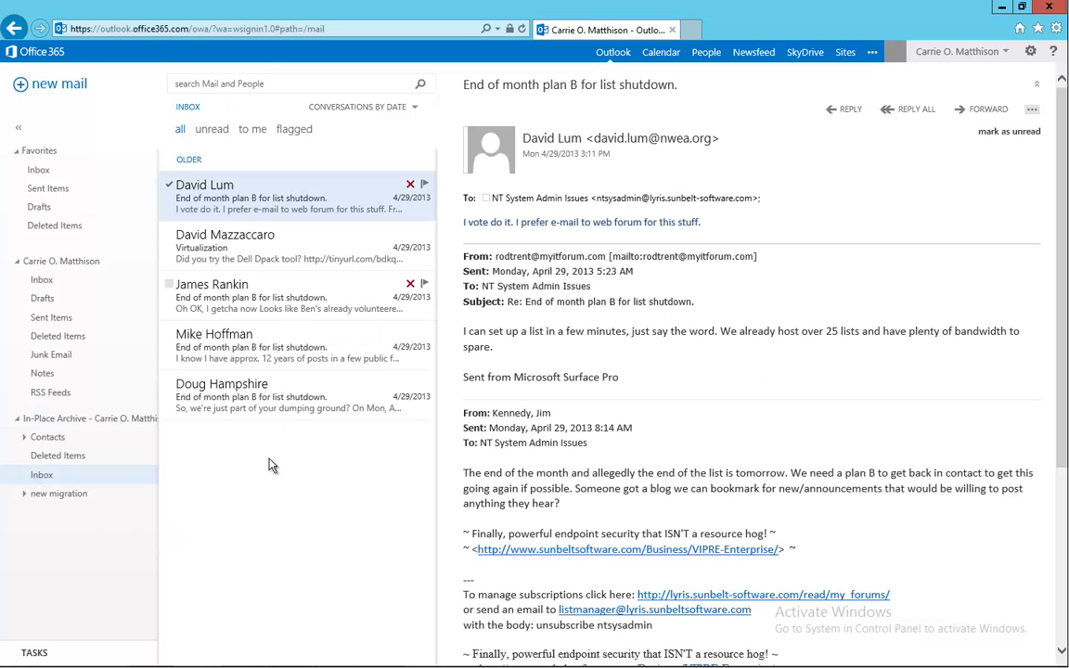
Expand new migration > mailing 1 and list the messages in mailing 1.1.
{"action": "left_click", "coordinate": [57, 498]}
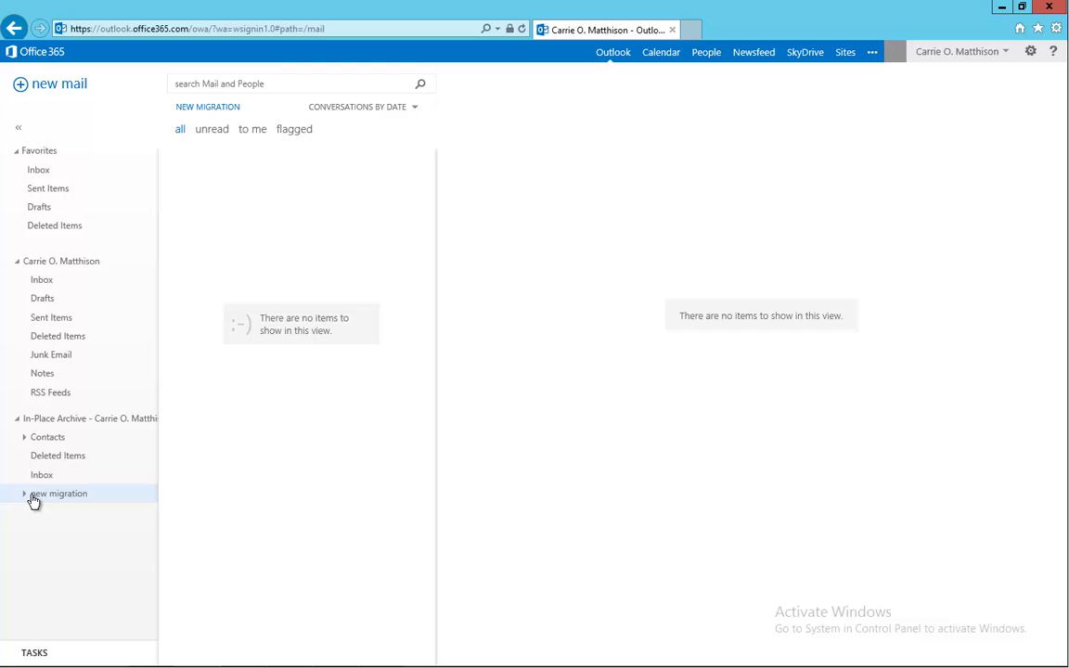
{"action": "left_click", "coordinate": [25, 497]}
{"action": "left_click", "coordinate": [37, 516]}
{"action": "left_click", "coordinate": [32, 515]}
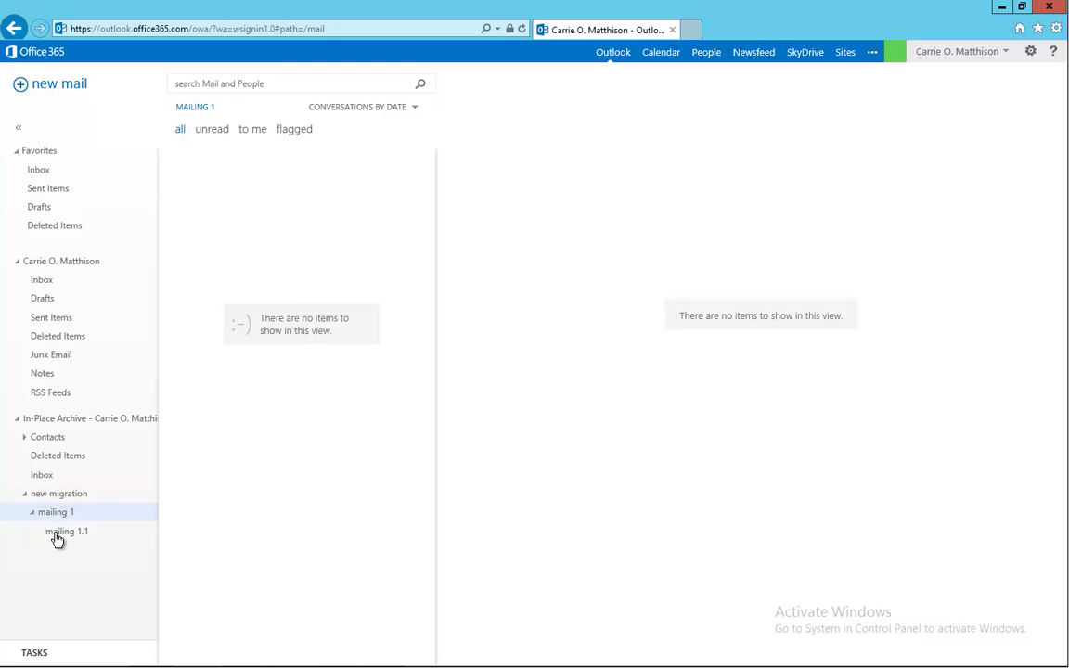
{"action": "left_click", "coordinate": [61, 532]}
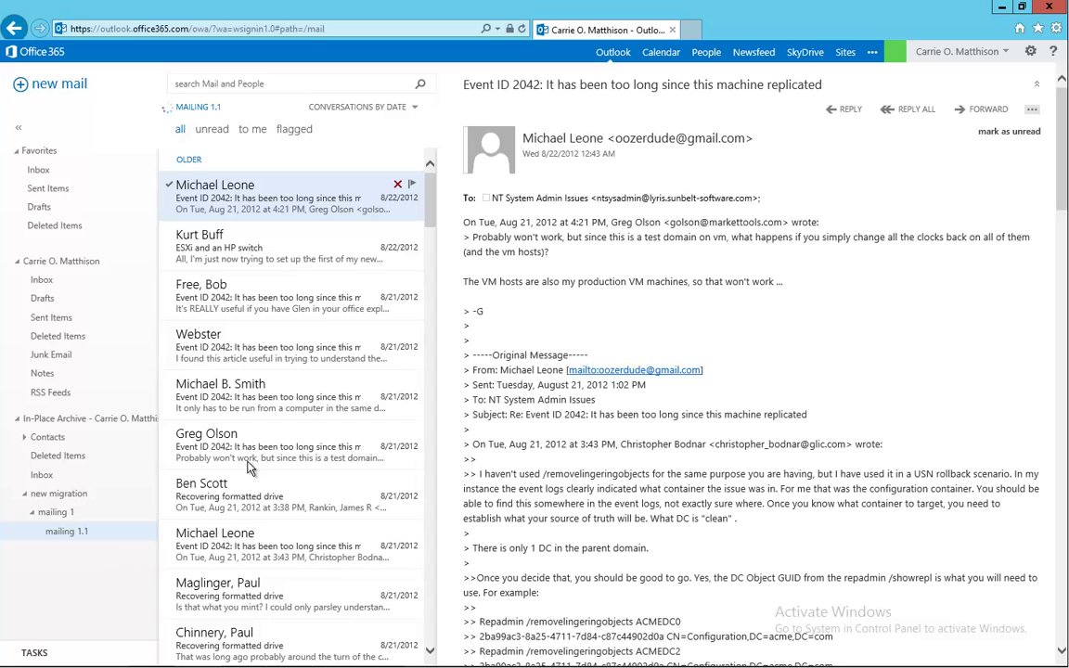
Return to contentGATE's Migrate items progress window, now showing 10 items failed.
{"action": "mouse_move", "coordinate": [371, 667]}
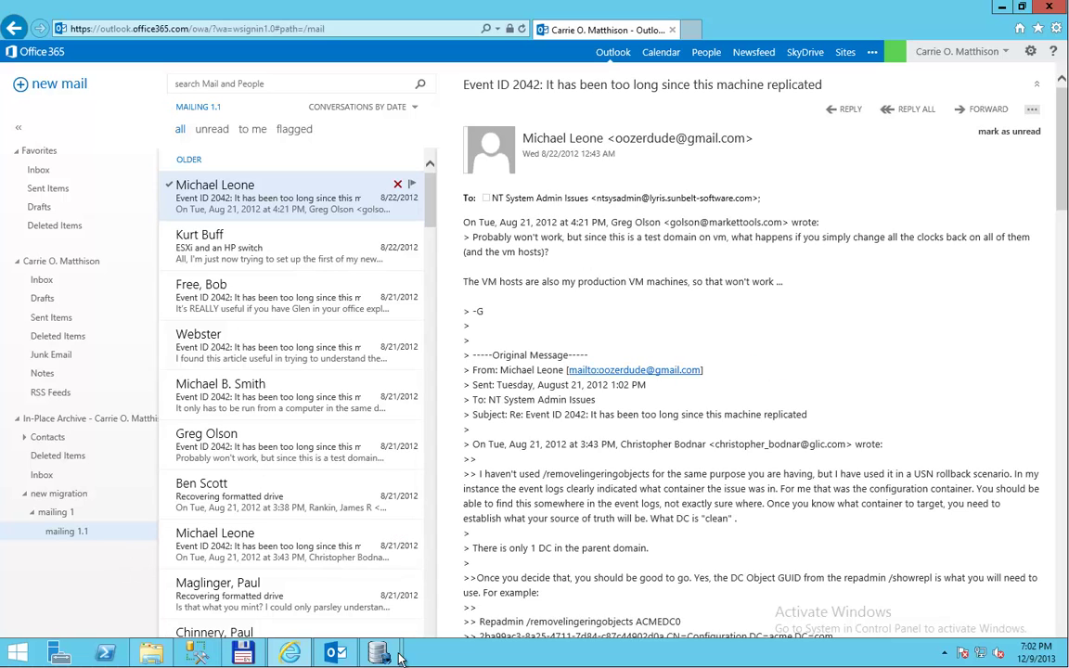
{"action": "left_click", "coordinate": [413, 539]}
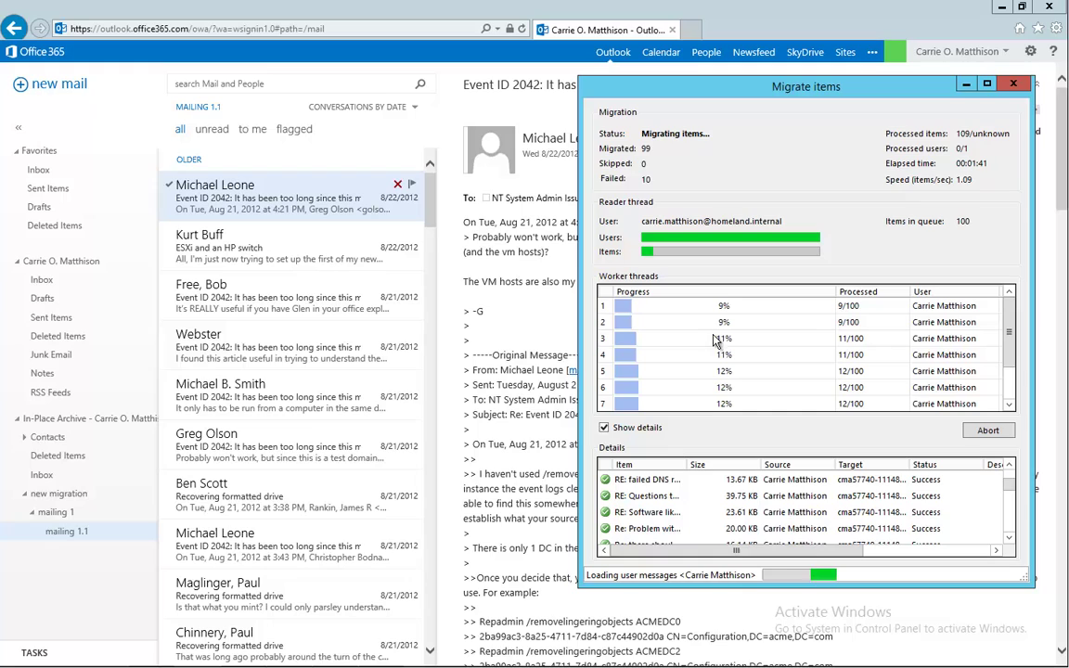